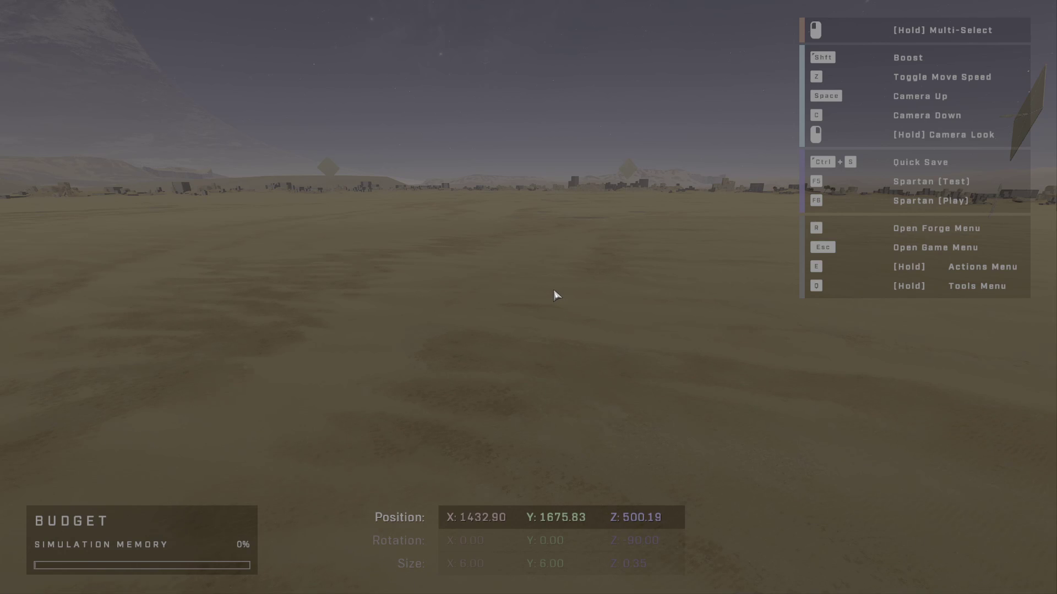
# Place an initial player spawn point in the scene
pyautogui.press('r')
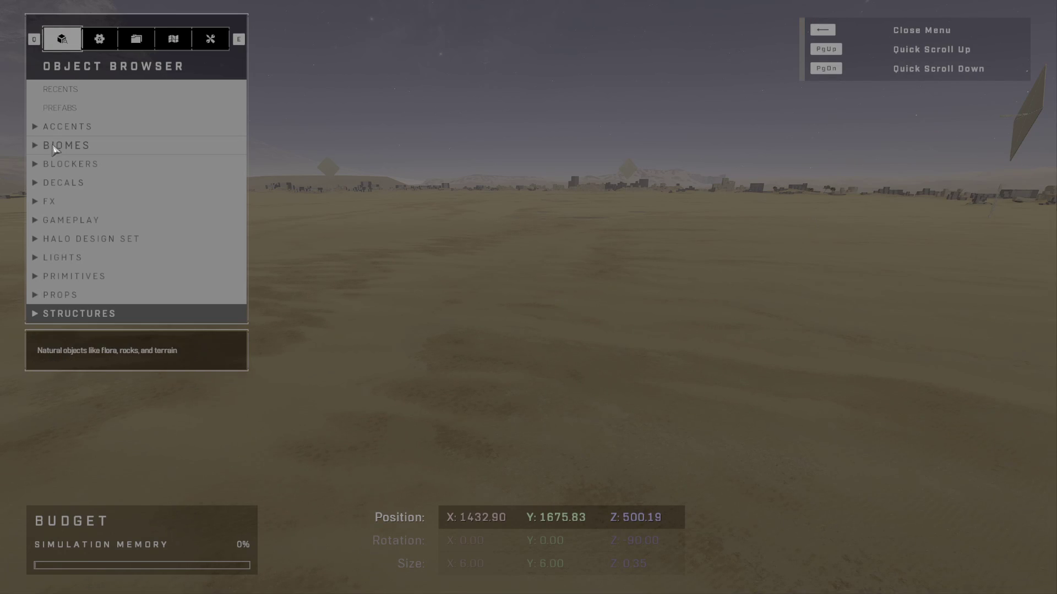
pyautogui.click(55, 220)
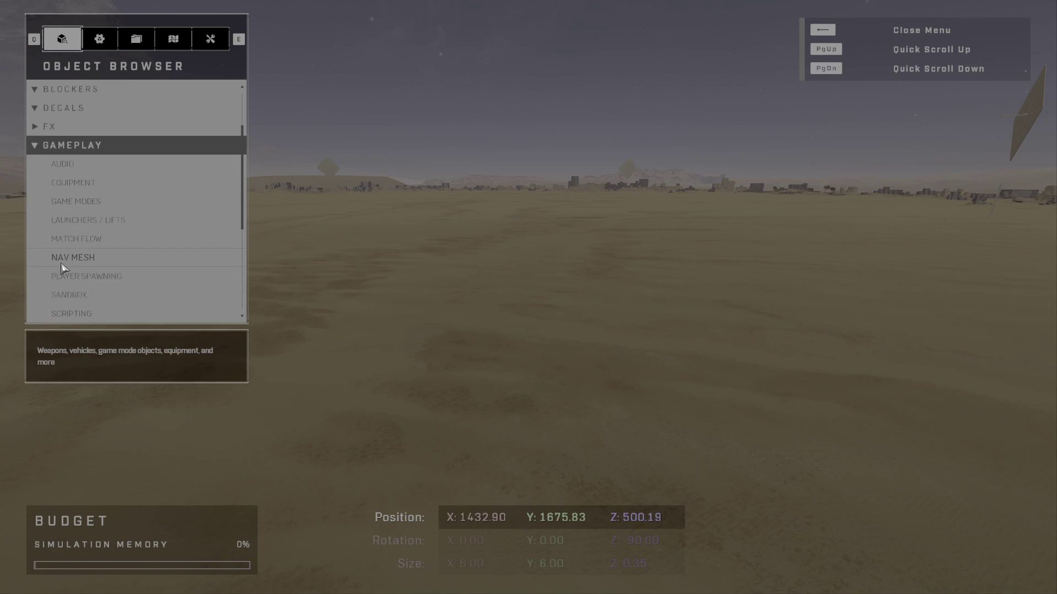
pyautogui.click(71, 245)
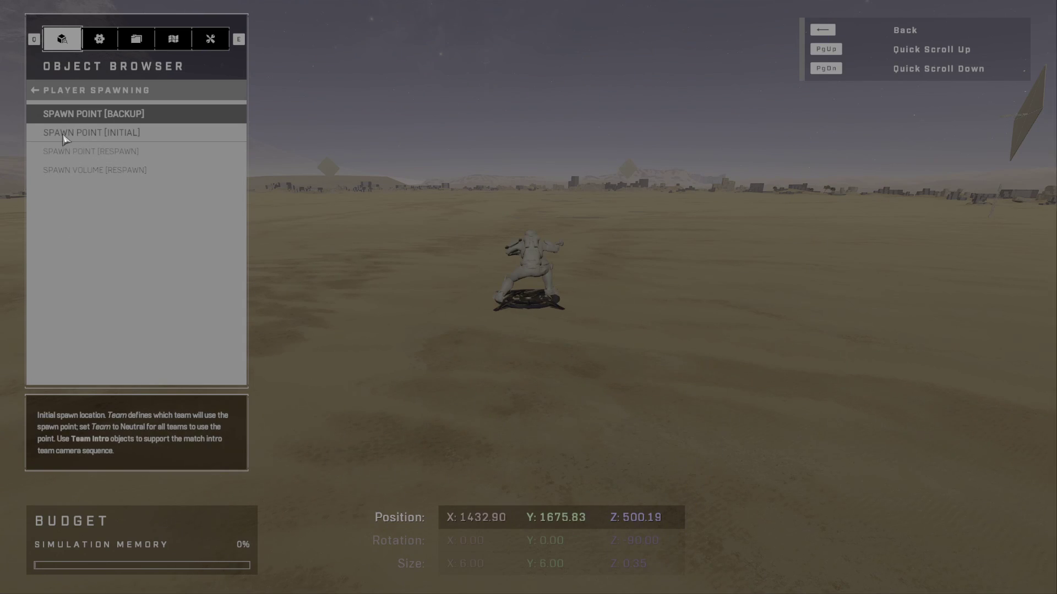
pyautogui.click(121, 132)
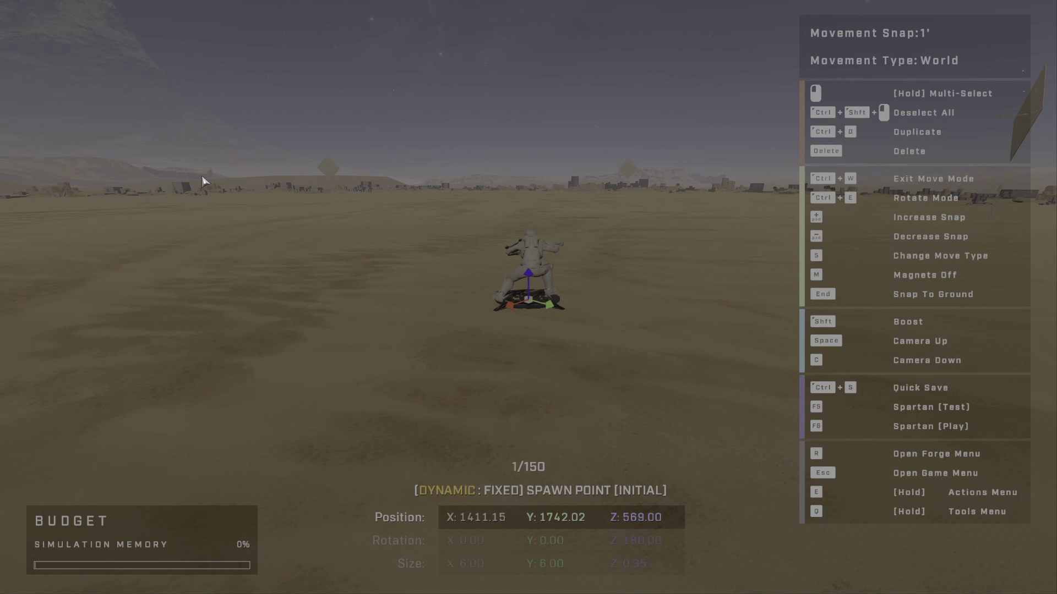
# Snap the selected initial spawn point to the ground
pyautogui.press('a')
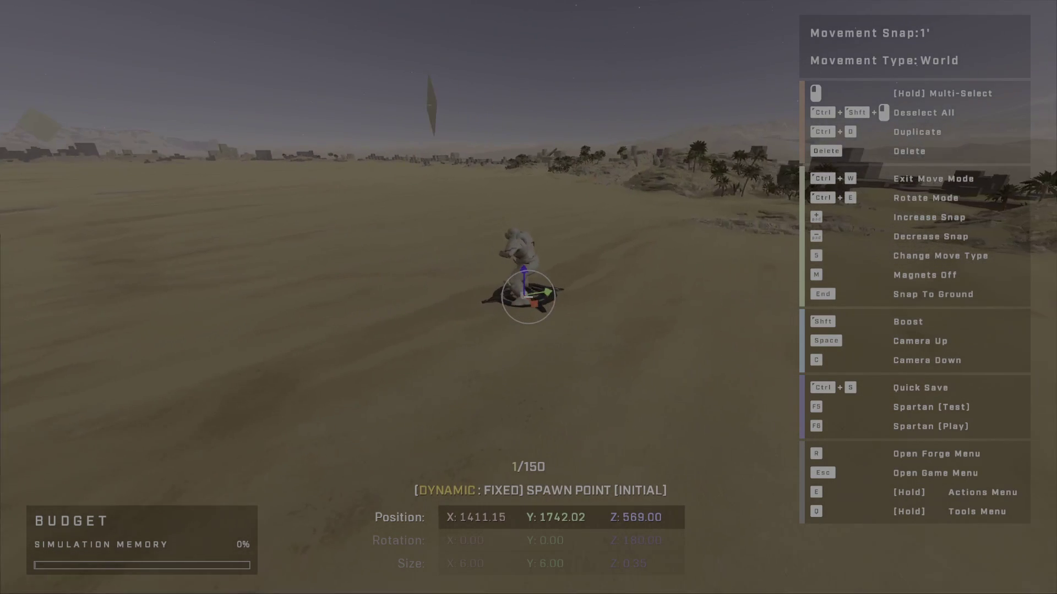
pyautogui.press('d')
pyautogui.press('a')
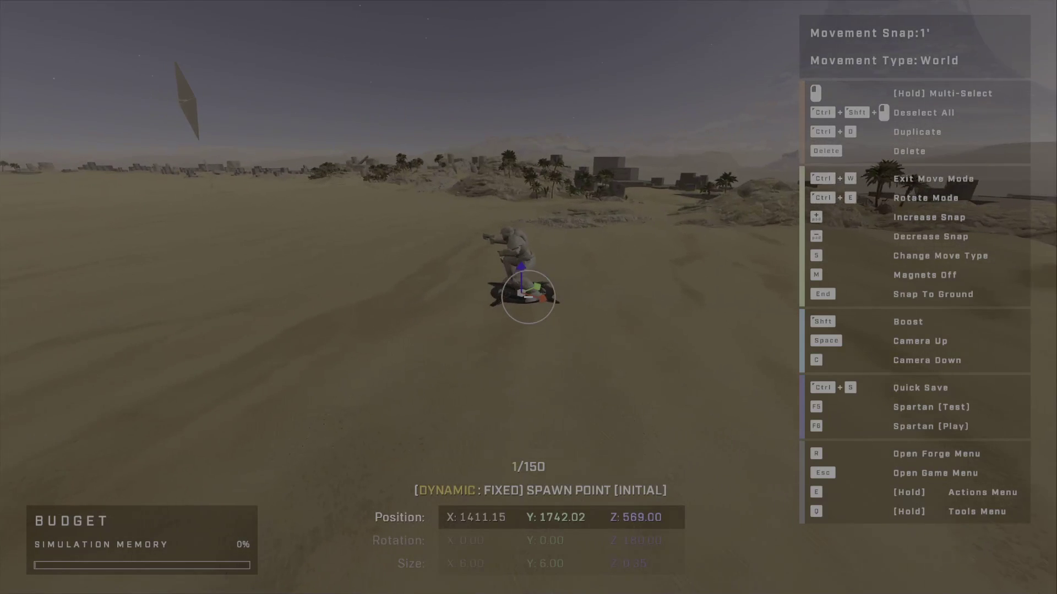
pyautogui.moveTo(528, 297); pyautogui.dragTo(517, 292, button='right')
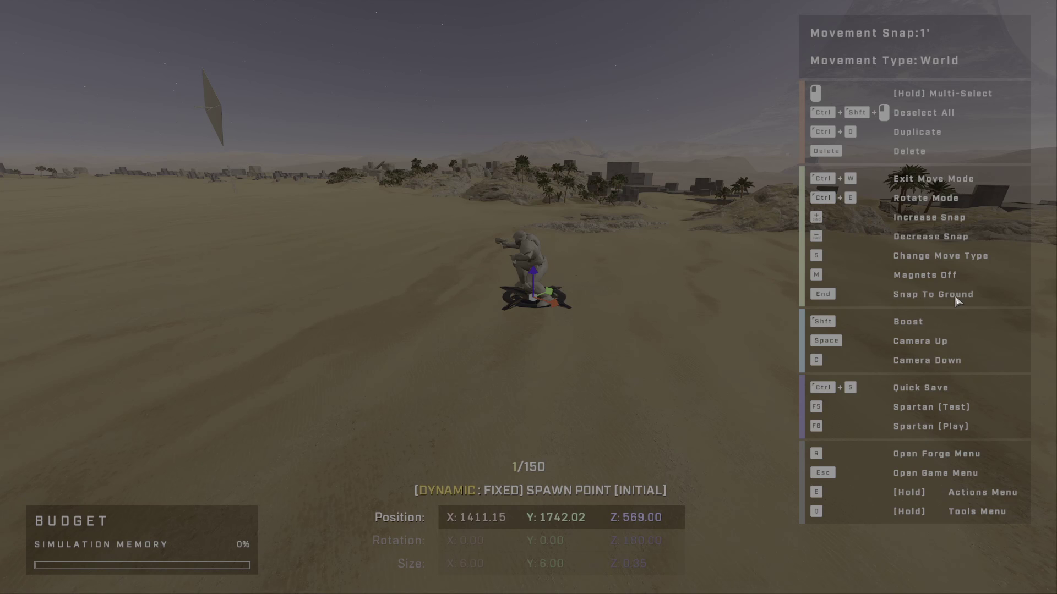
pyautogui.press('End')
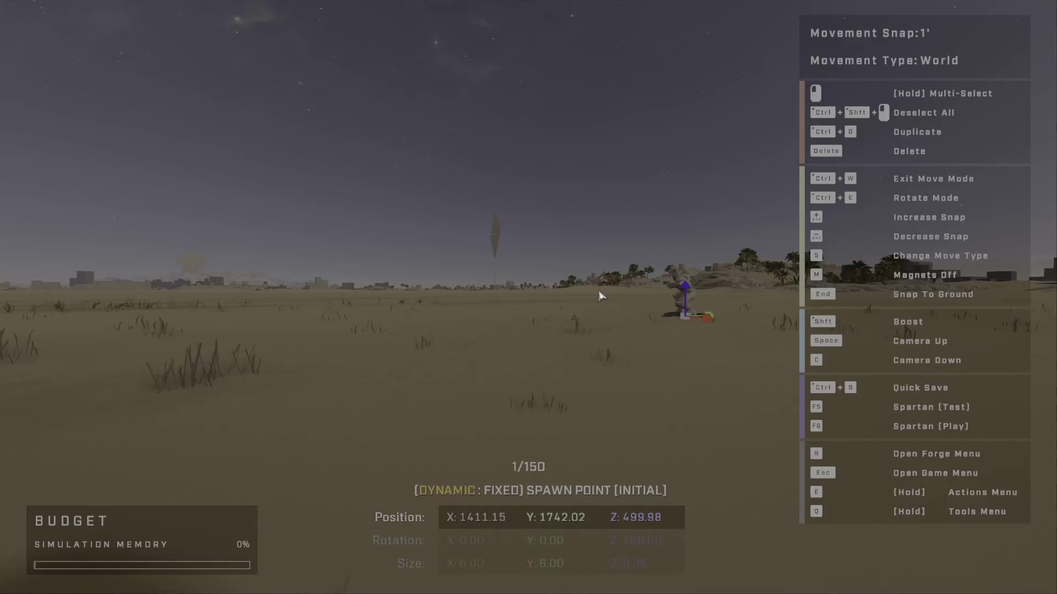
# Play-test the map from the spawn point, firing the weapon, and return to monitor mode
pyautogui.press('F6')
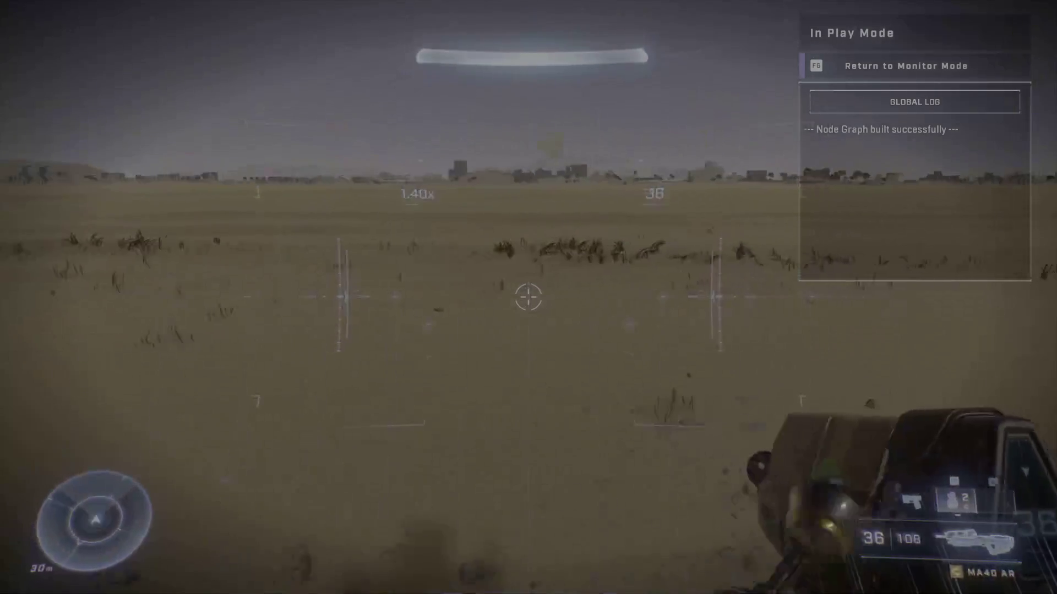
pyautogui.rightClick(528, 297)
pyautogui.click(528, 298)
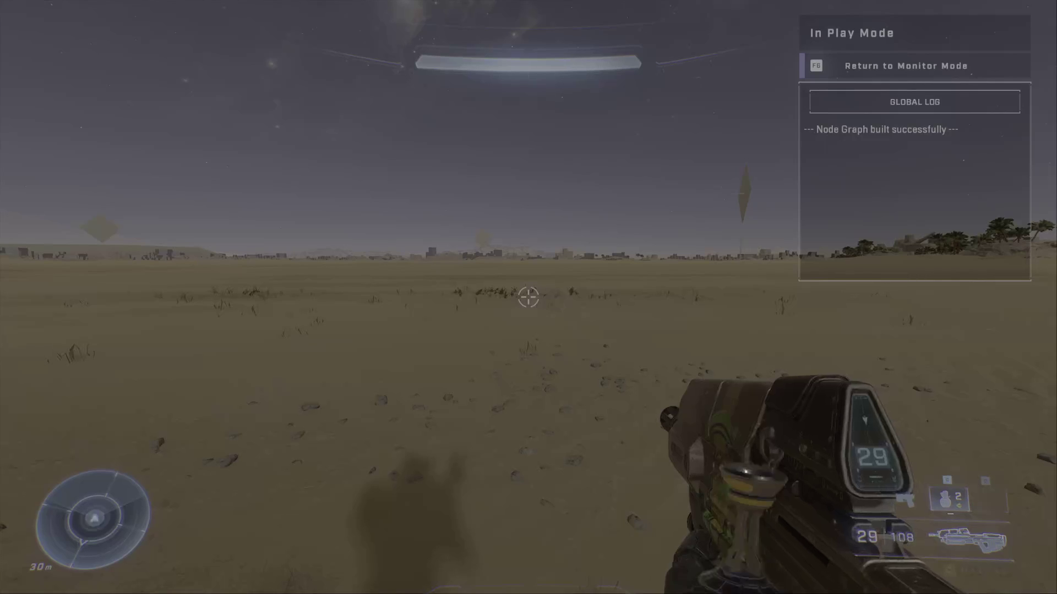
pyautogui.press('F6')
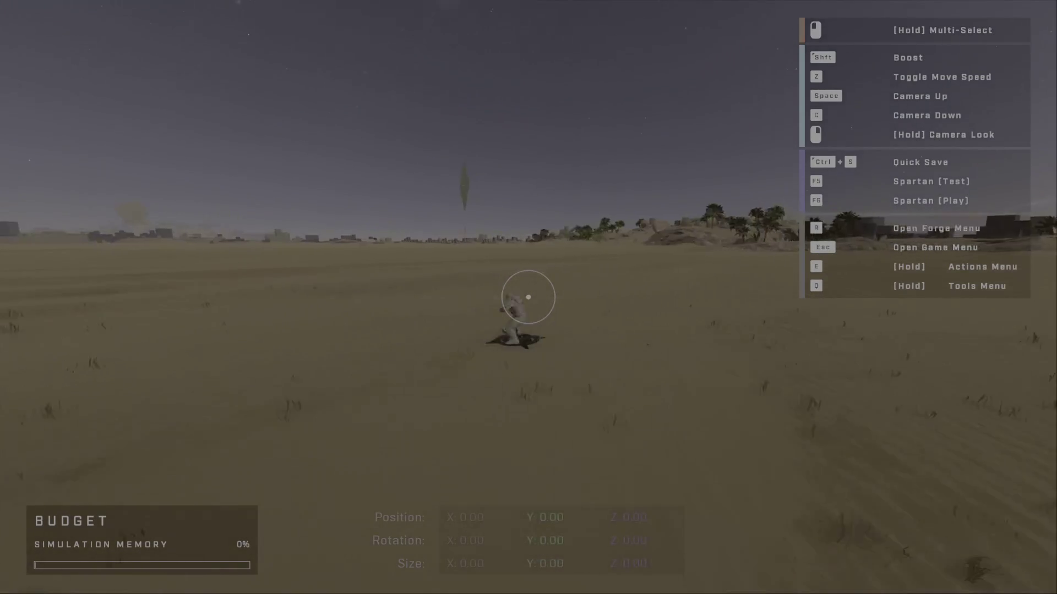
# Place a soccer ball prop near the spawn point and move it to about X 1401, Y 1725, Z 502
pyautogui.moveTo(529, 297); pyautogui.dragTo(494, 309, button='right')
pyautogui.press('r')
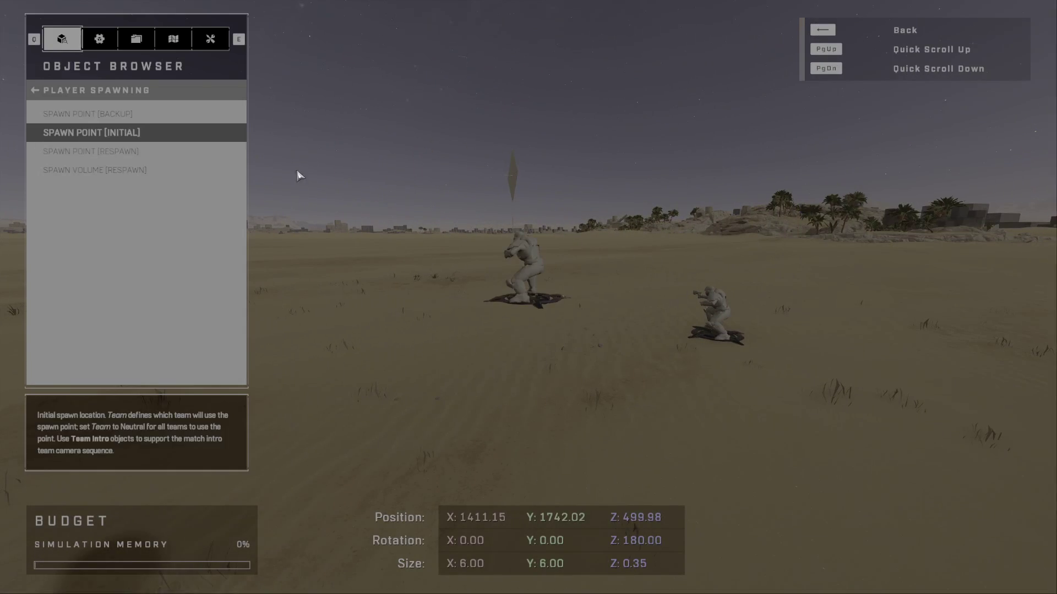
pyautogui.click(37, 90)
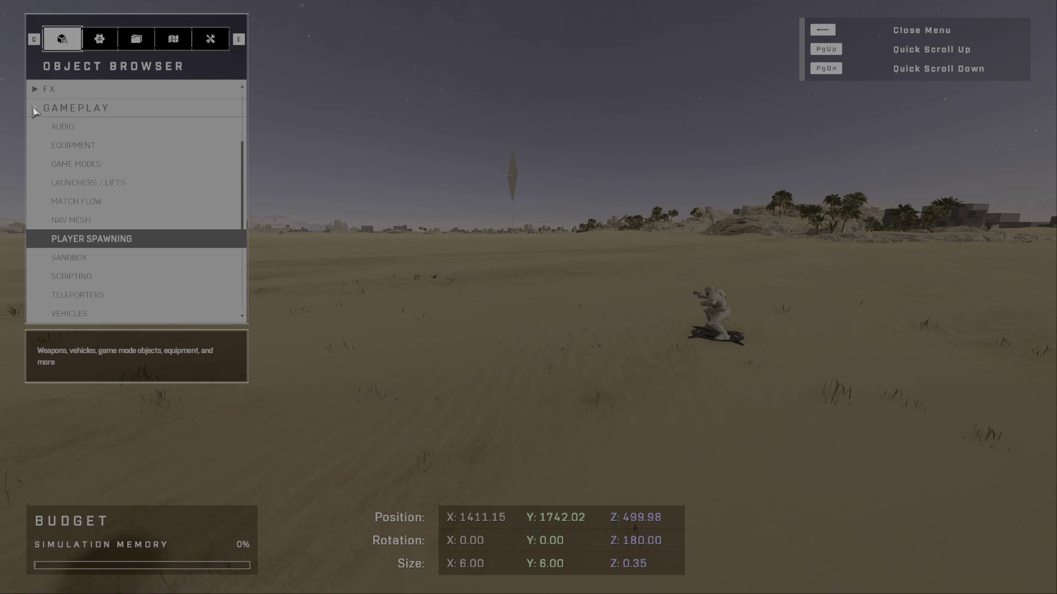
pyautogui.click(39, 108)
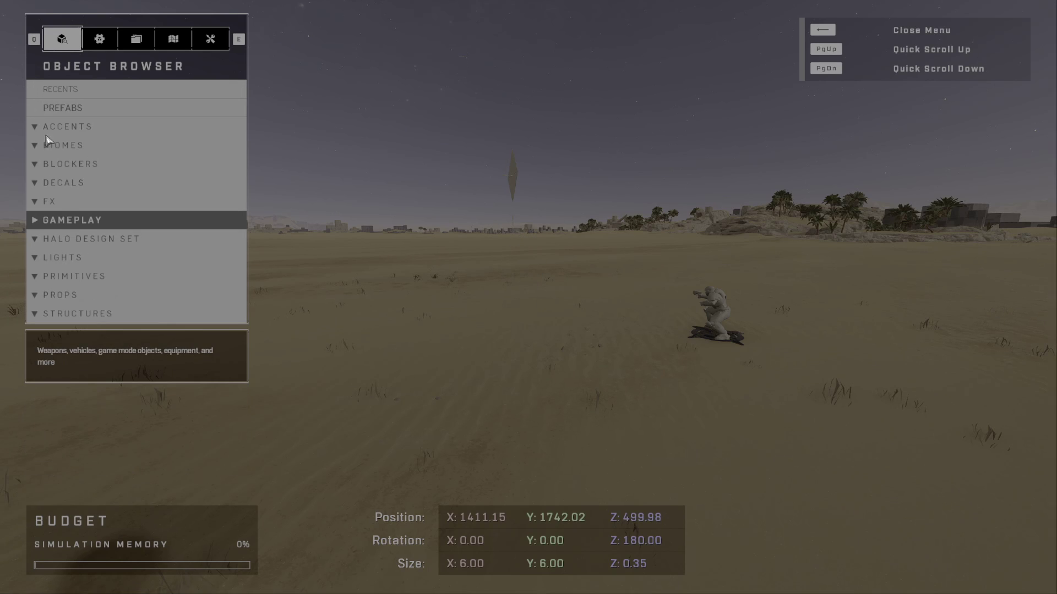
pyautogui.click(39, 297)
pyautogui.click(47, 311)
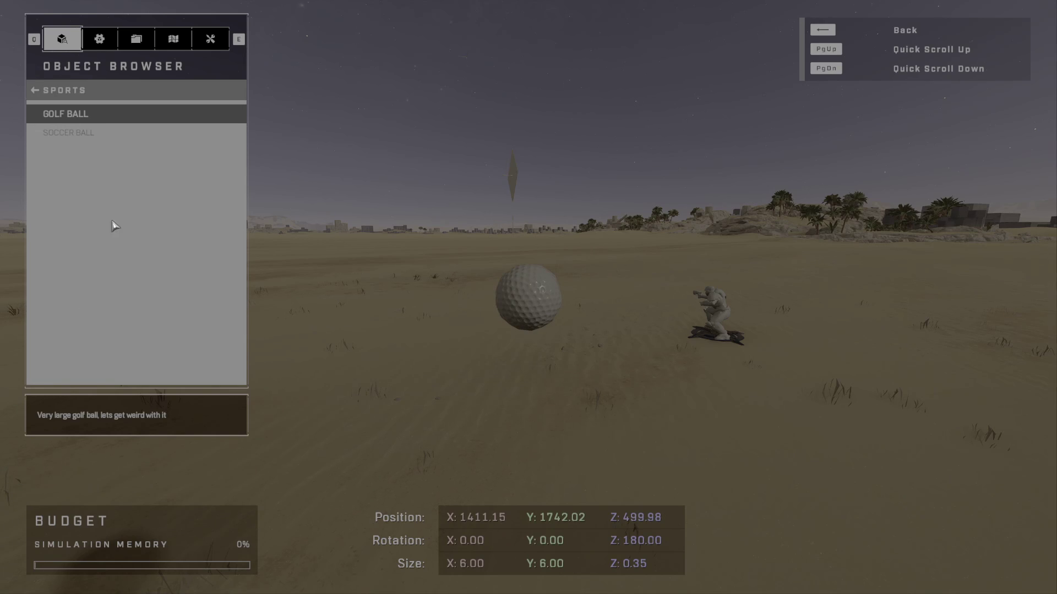
pyautogui.click(86, 133)
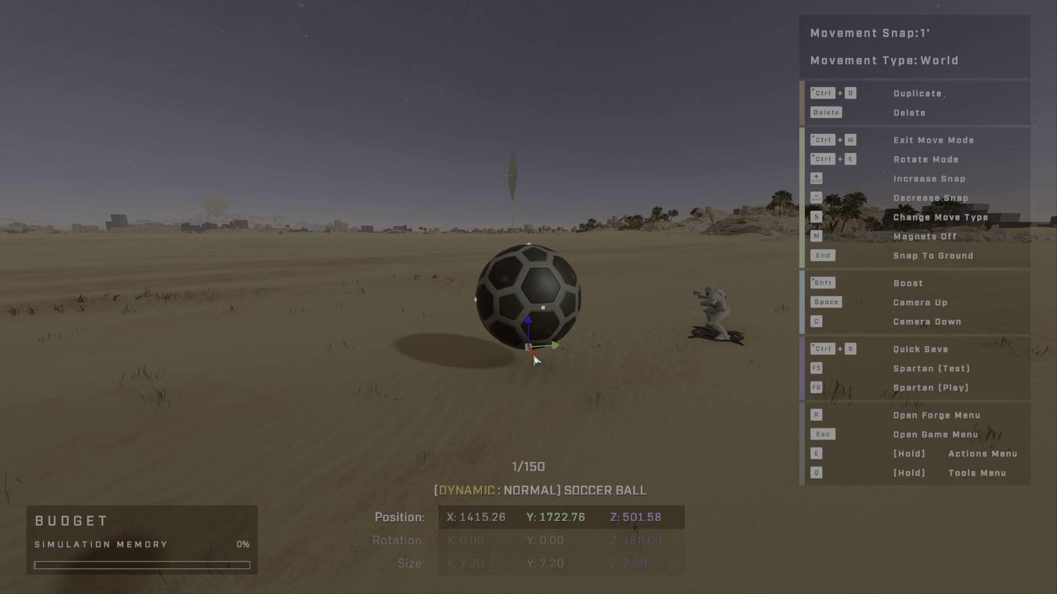
pyautogui.moveTo(531, 348); pyautogui.dragTo(540, 302)
# Play-test the map by walking up to the soccer ball, and return to monitor mode
pyautogui.press('F6')
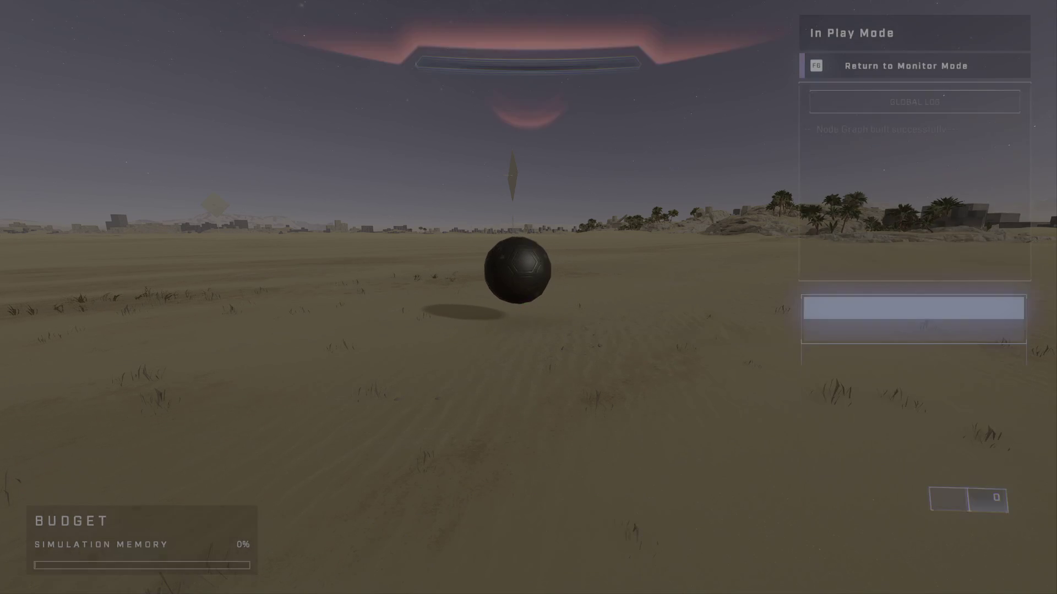
pyautogui.press('w')
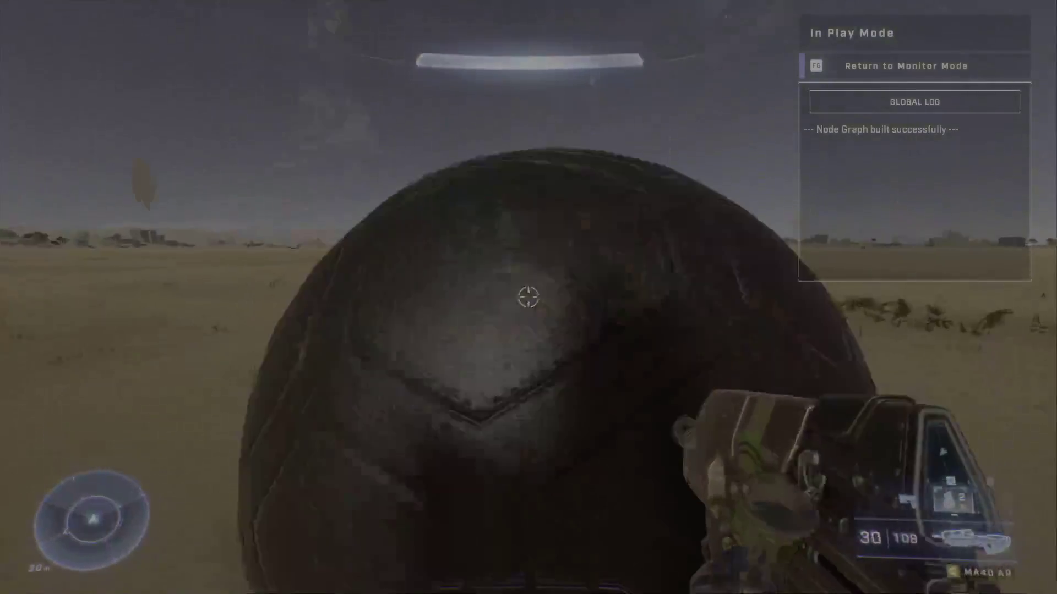
pyautogui.press('s')
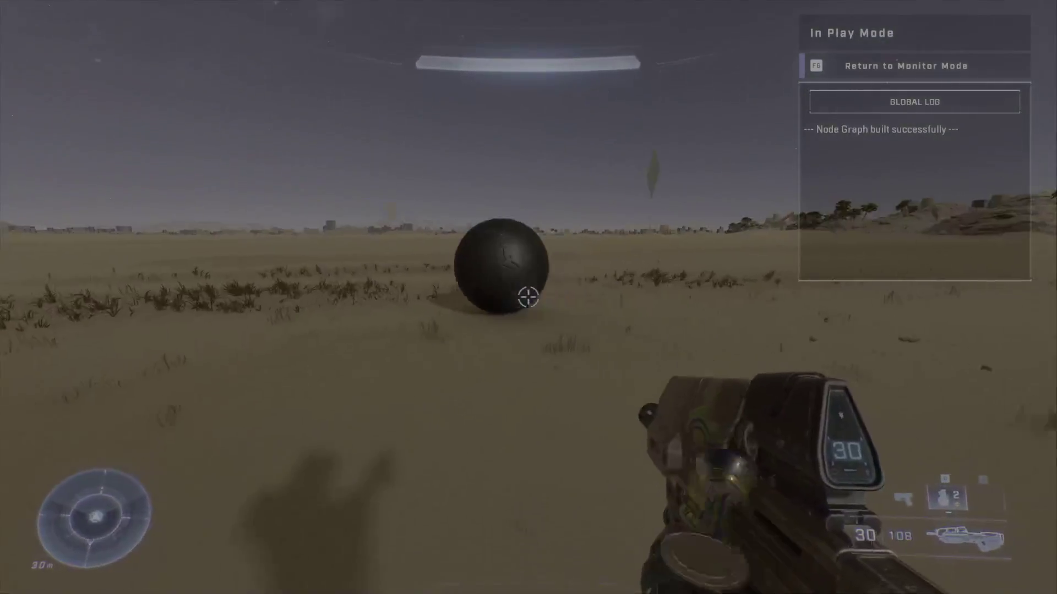
pyautogui.press('F6')
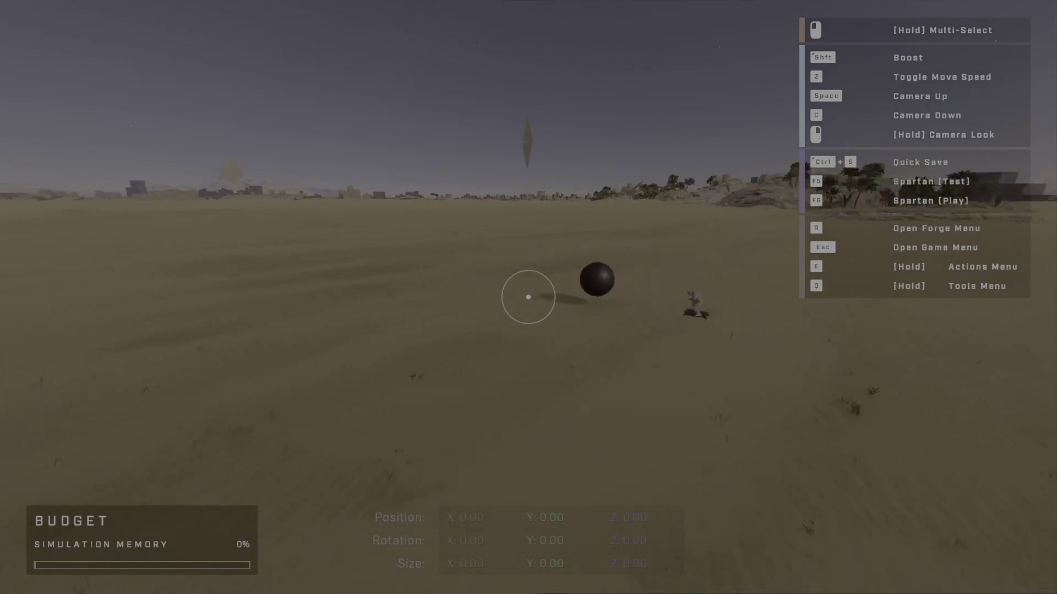
# Select the soccer ball and rename the object mySoccerBall
pyautogui.press('d')
pyautogui.moveTo(528, 297); pyautogui.dragTo(482, 275, button='right')
pyautogui.press('w')
pyautogui.click(480, 276)
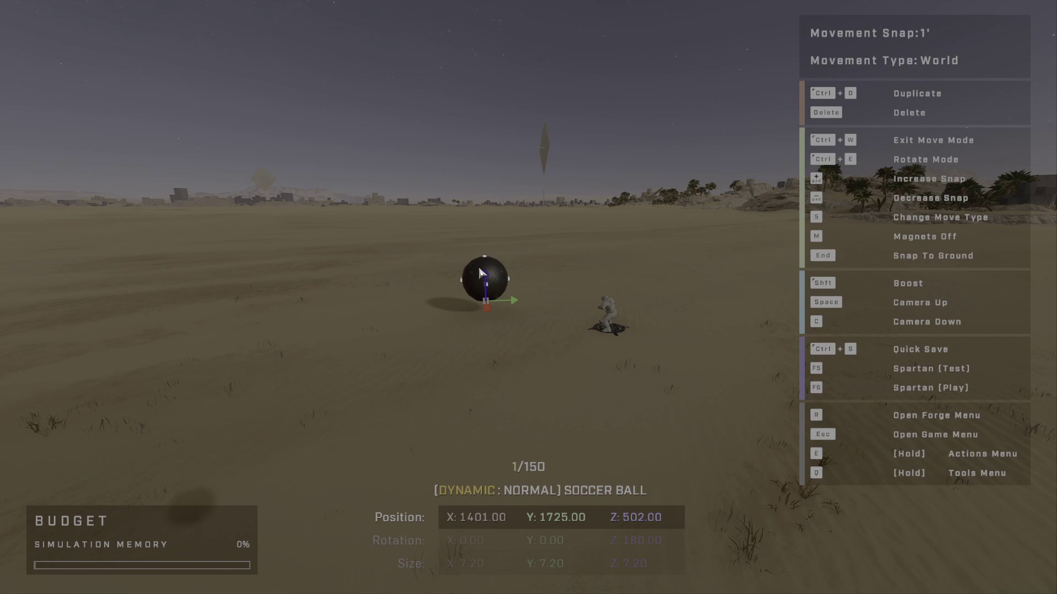
pyautogui.press('r')
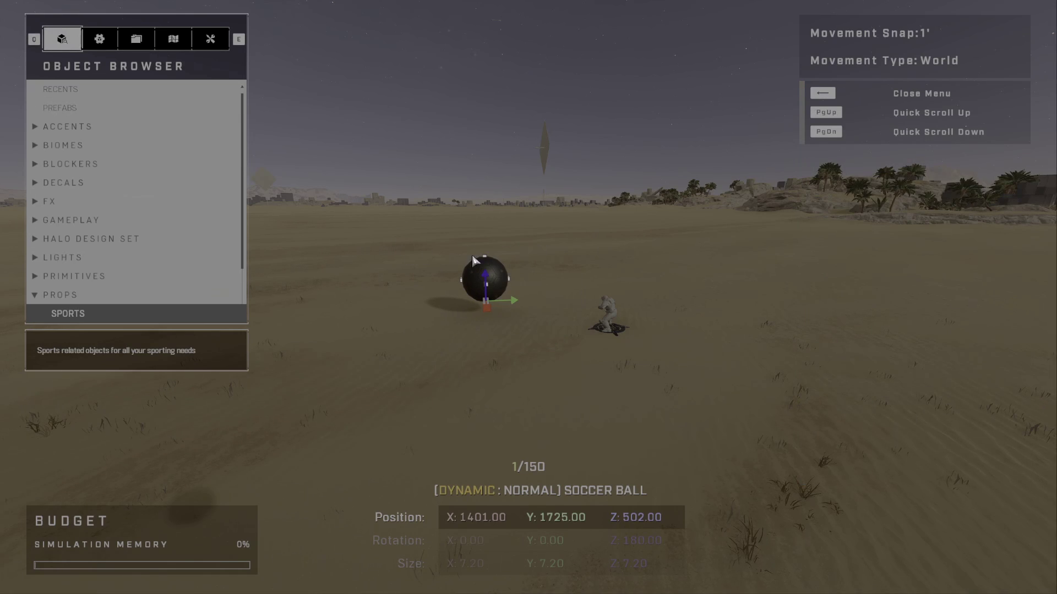
pyautogui.click(99, 43)
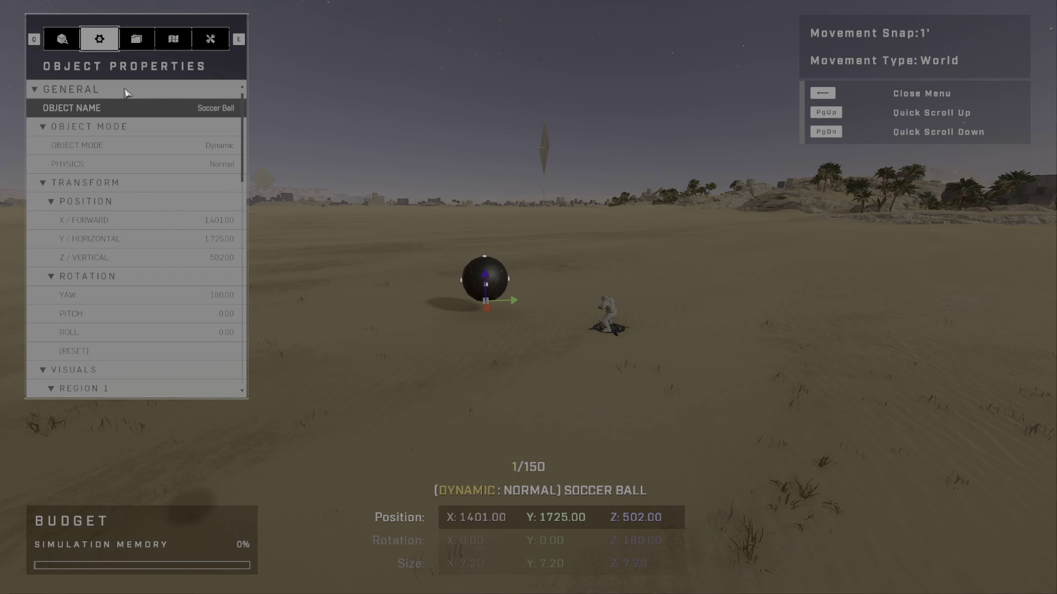
pyautogui.moveTo(217, 110)
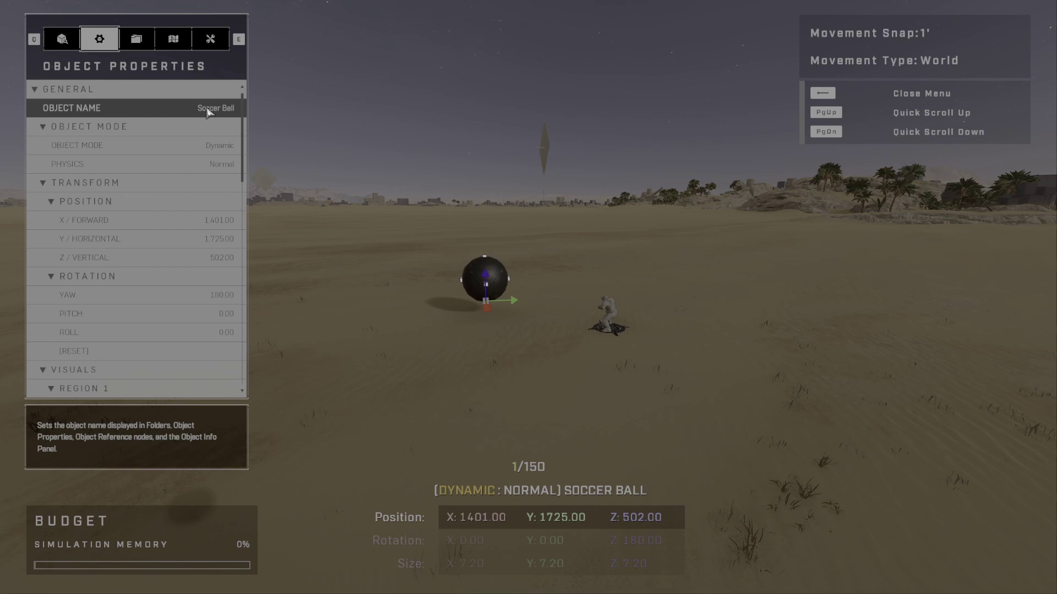
pyautogui.click(206, 112)
pyautogui.press('BackSpace')
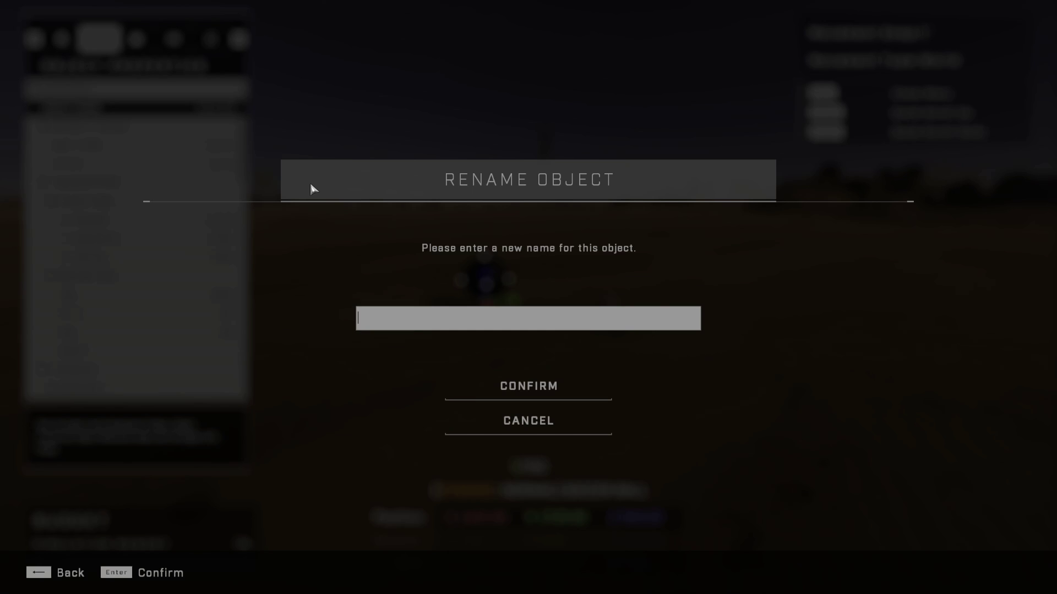
pyautogui.write('mySoccerBall')
pyautogui.click(507, 385)
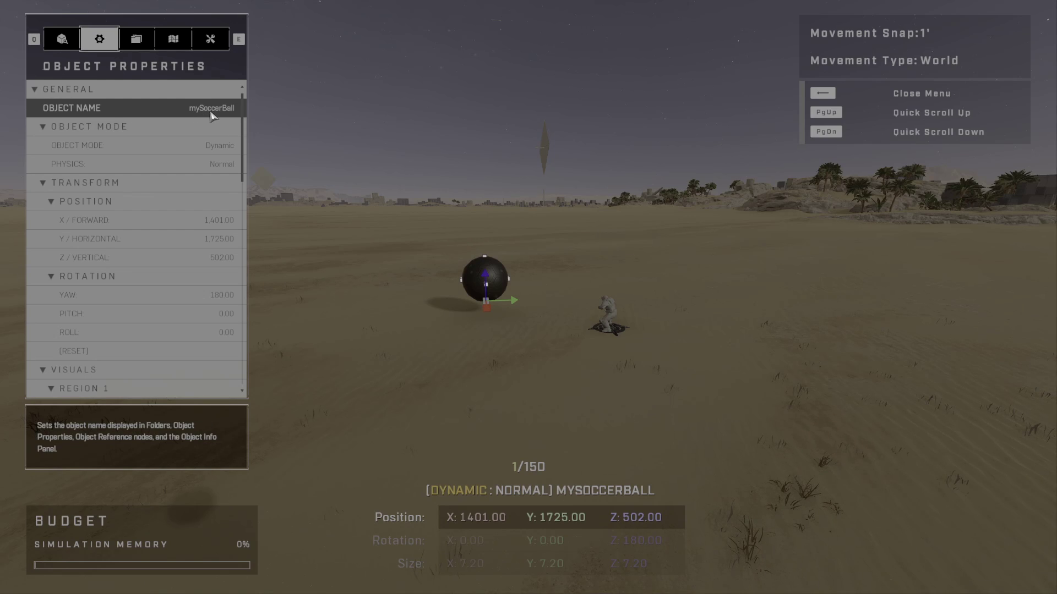
# Review the object mode options of mySoccerBall and choose Dynamic
pyautogui.click(205, 148)
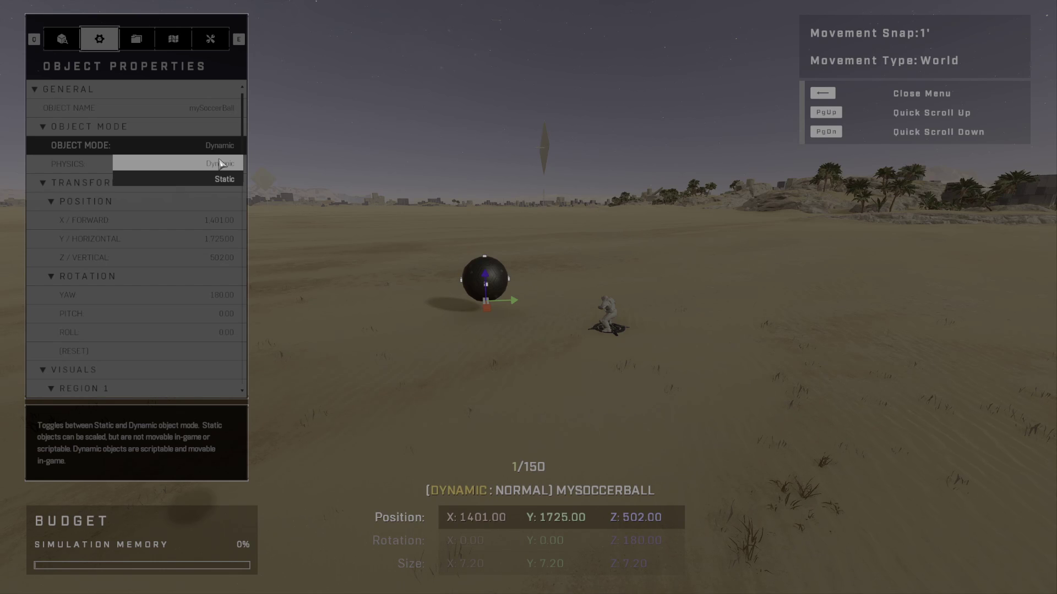
pyautogui.click(218, 164)
pyautogui.click(219, 148)
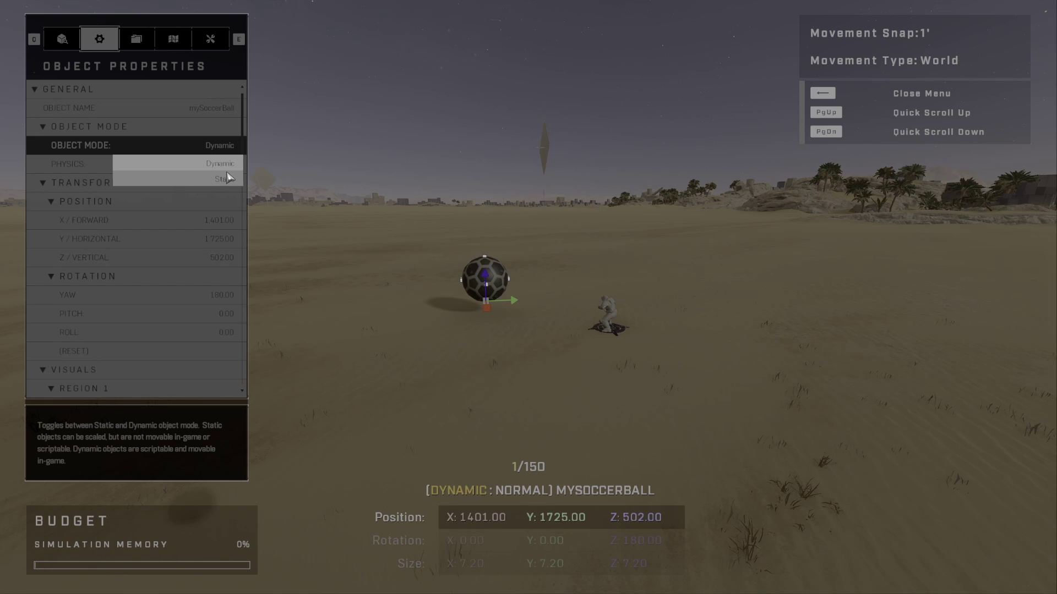
pyautogui.click(228, 164)
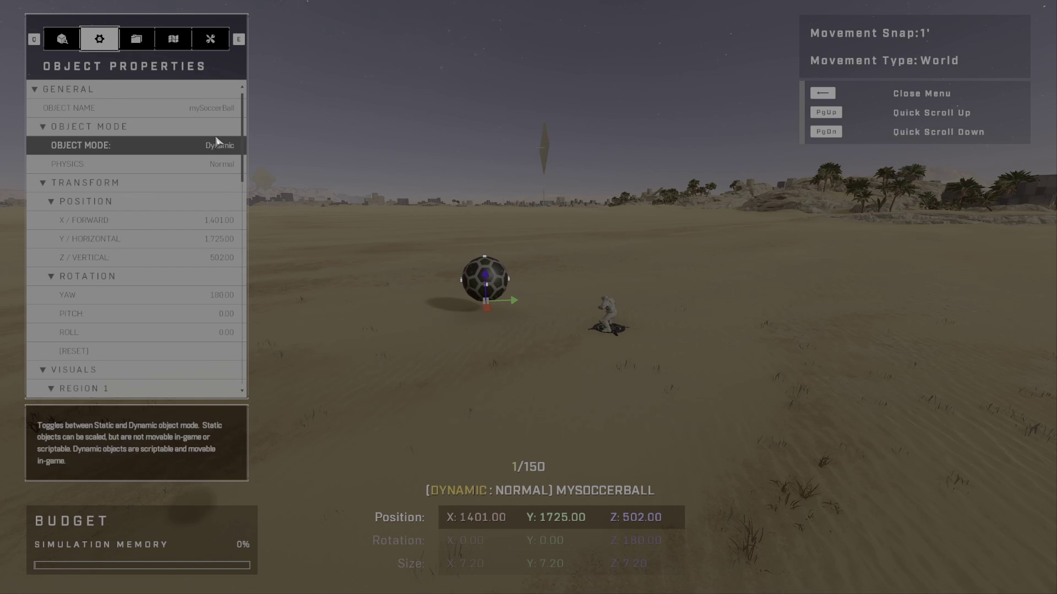
pyautogui.click(61, 38)
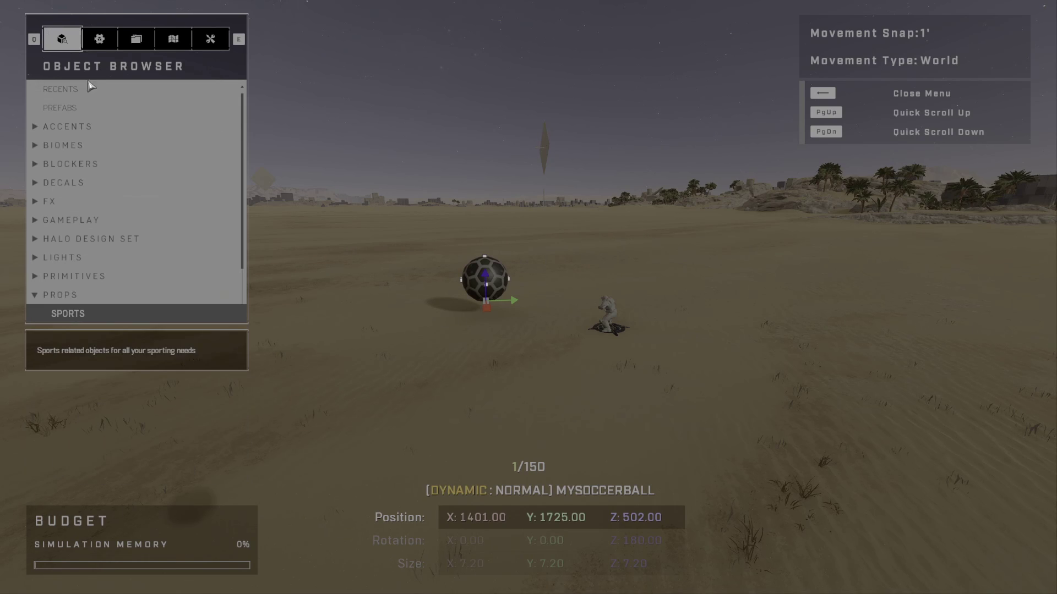
pyautogui.click(40, 295)
pyautogui.click(44, 312)
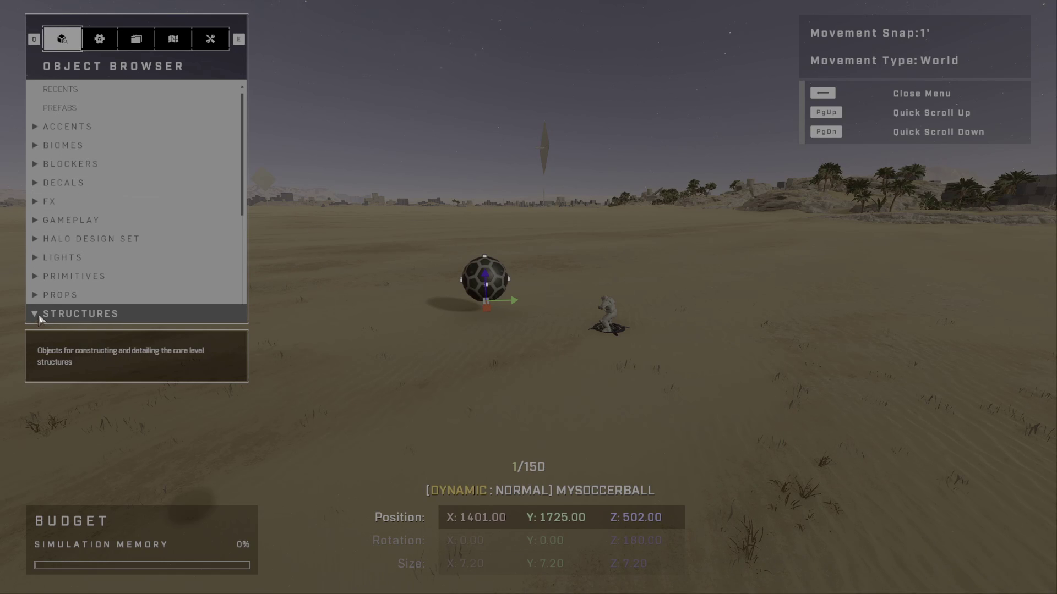
pyautogui.press('BackSpace')
# Open the Node Graph to add a scripting object to the scene, and return to view it near mySoccerBall
pyautogui.moveTo(436, 228); pyautogui.dragTo(421, 232, button='right')
pyautogui.moveTo(528, 297); pyautogui.dragTo(421, 335, button='right')
pyautogui.press('q')
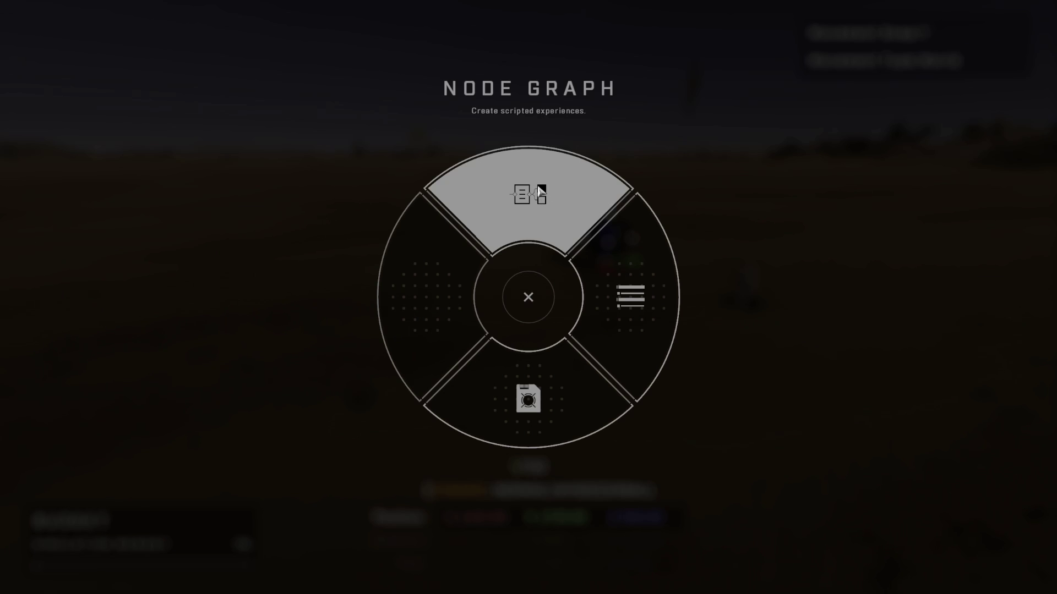
pyautogui.click(540, 190)
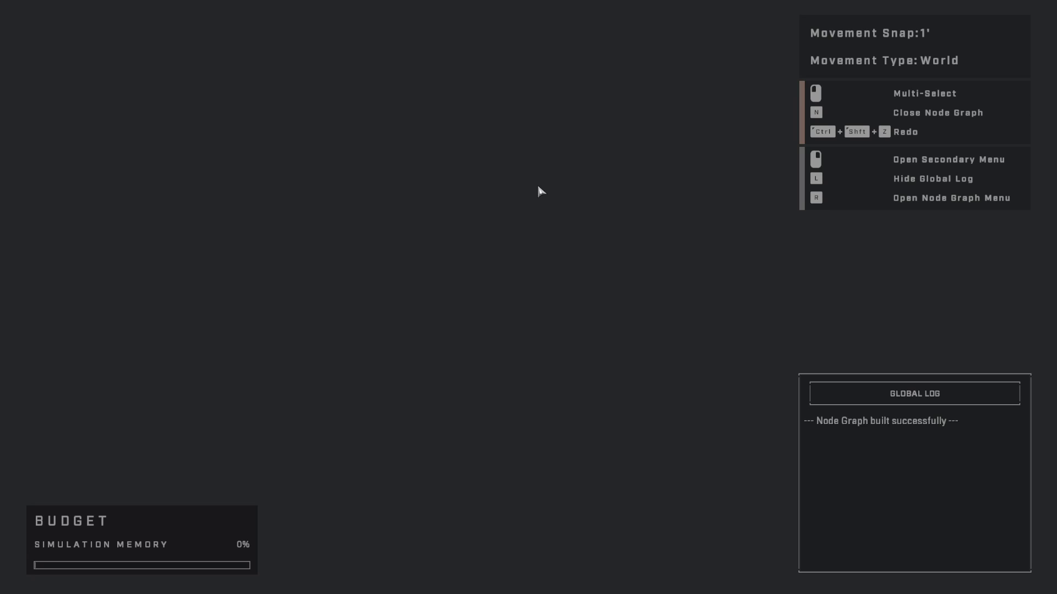
pyautogui.press('n')
pyautogui.moveTo(521, 203); pyautogui.dragTo(601, 223, button='right')
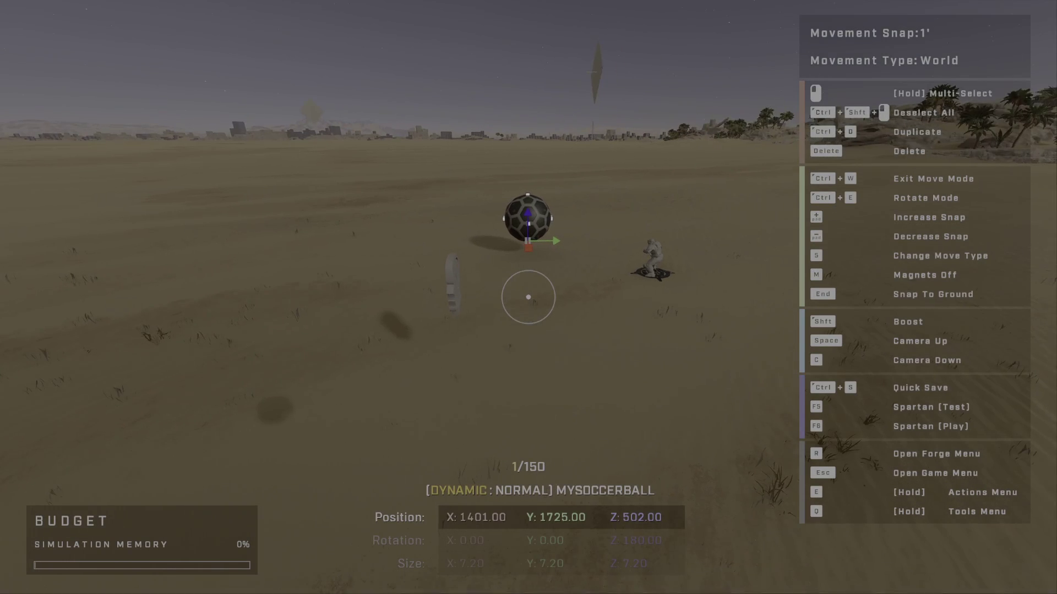
pyautogui.press('w')
pyautogui.press('d')
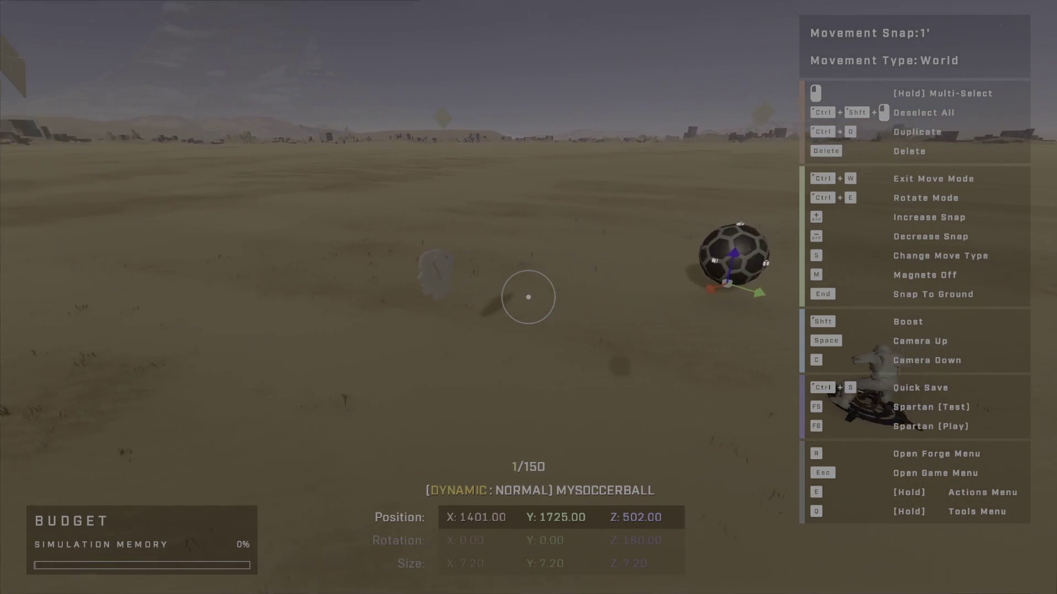
# Move the Script Brain to X 1433, Y 1719, Z 507 and open its Node Graph
pyautogui.click(457, 283)
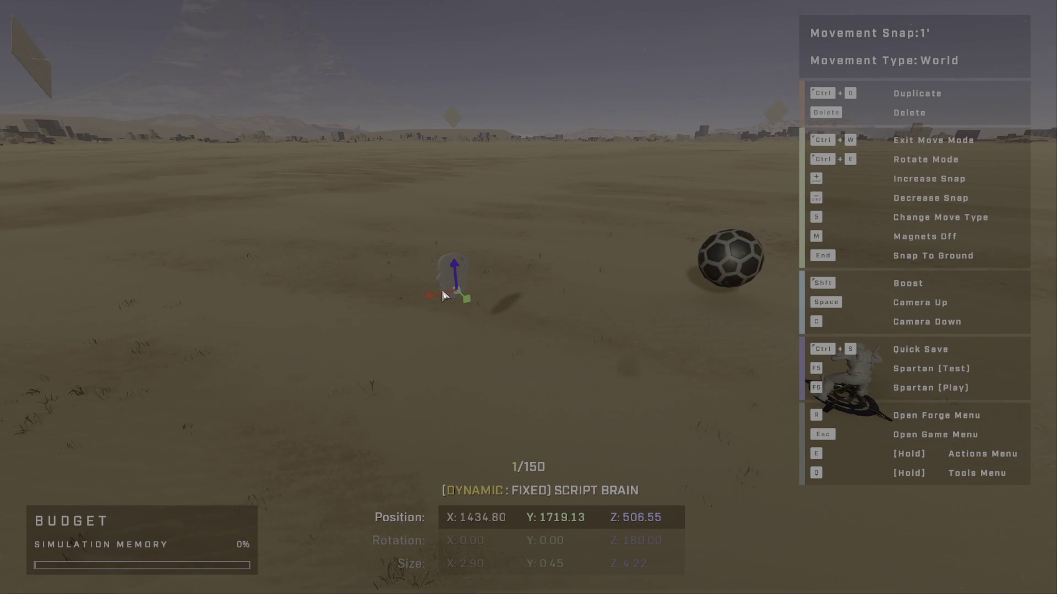
pyautogui.moveTo(432, 298)
pyautogui.mouseDown()
pyautogui.moveTo(472, 284)
pyautogui.moveTo(421, 299)
pyautogui.moveTo(444, 290)
pyautogui.mouseUp()
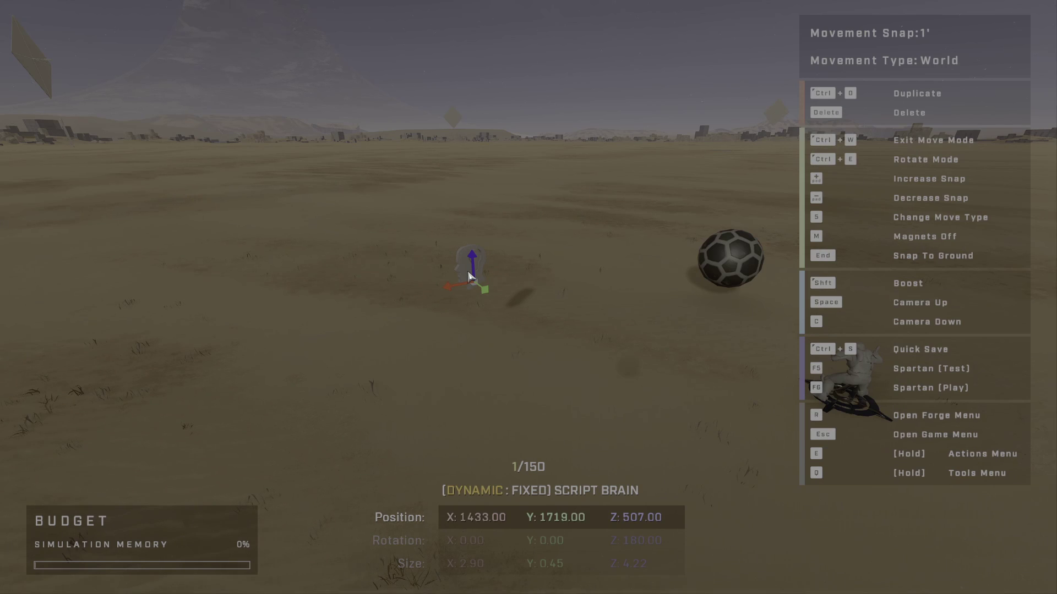
pyautogui.press('e')
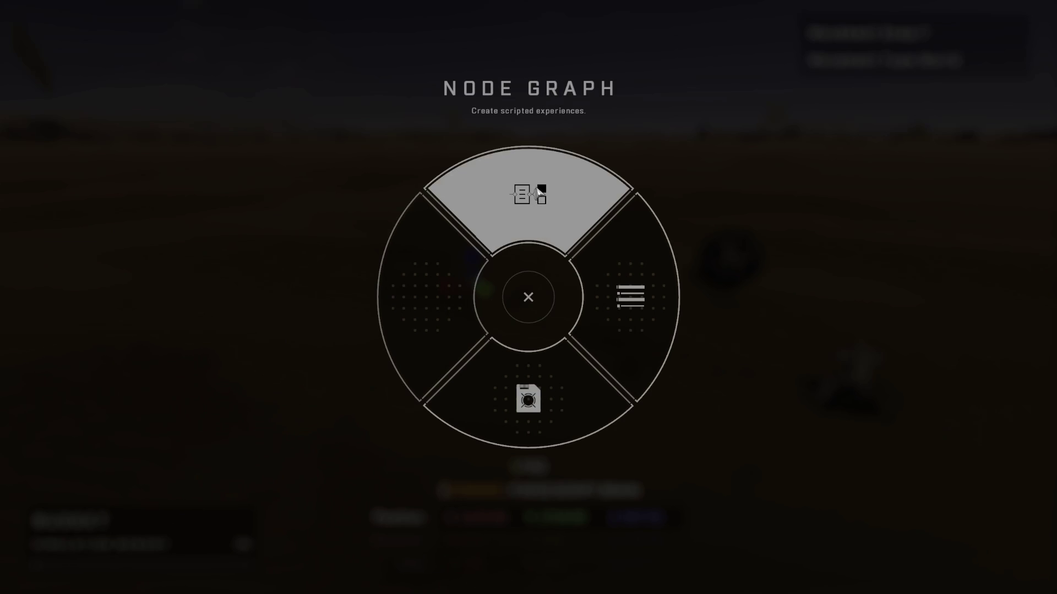
pyautogui.click(539, 192)
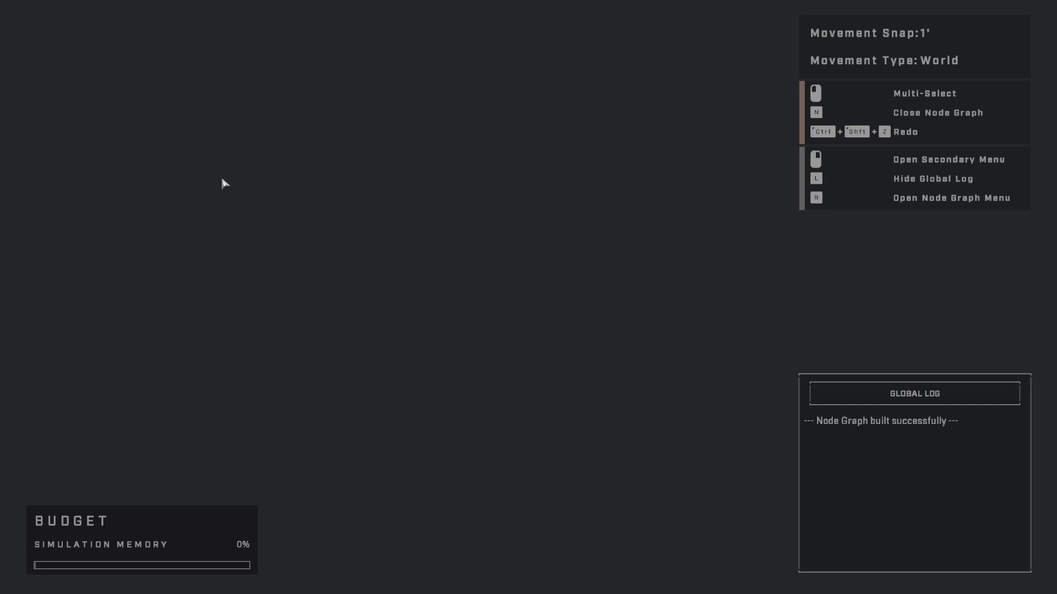
# Add an Object Reference node from the Variables Basic category to the empty graph
pyautogui.press('r')
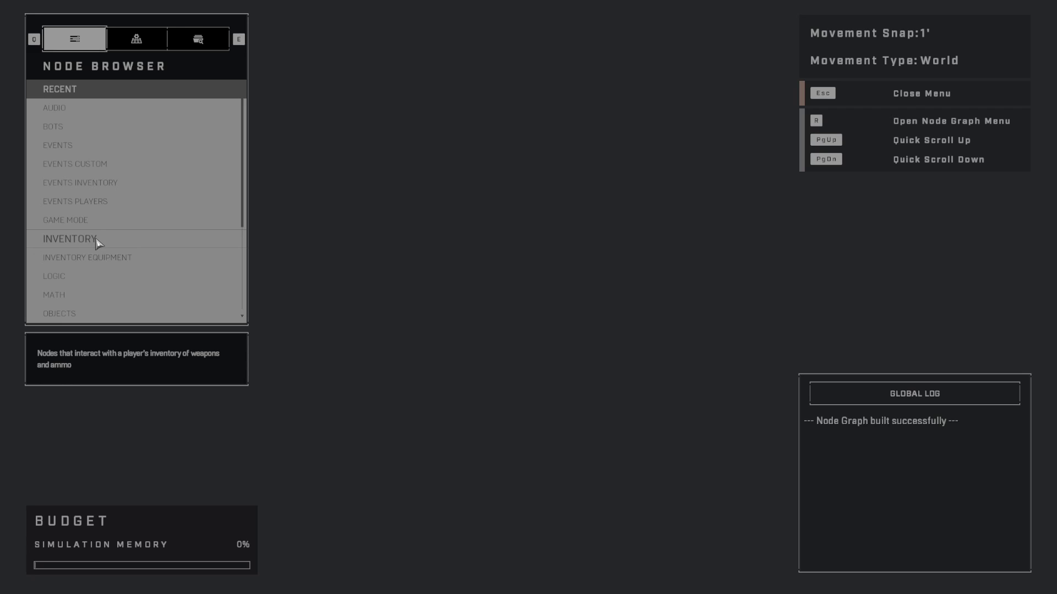
pyautogui.scroll(-4, 91, 239)
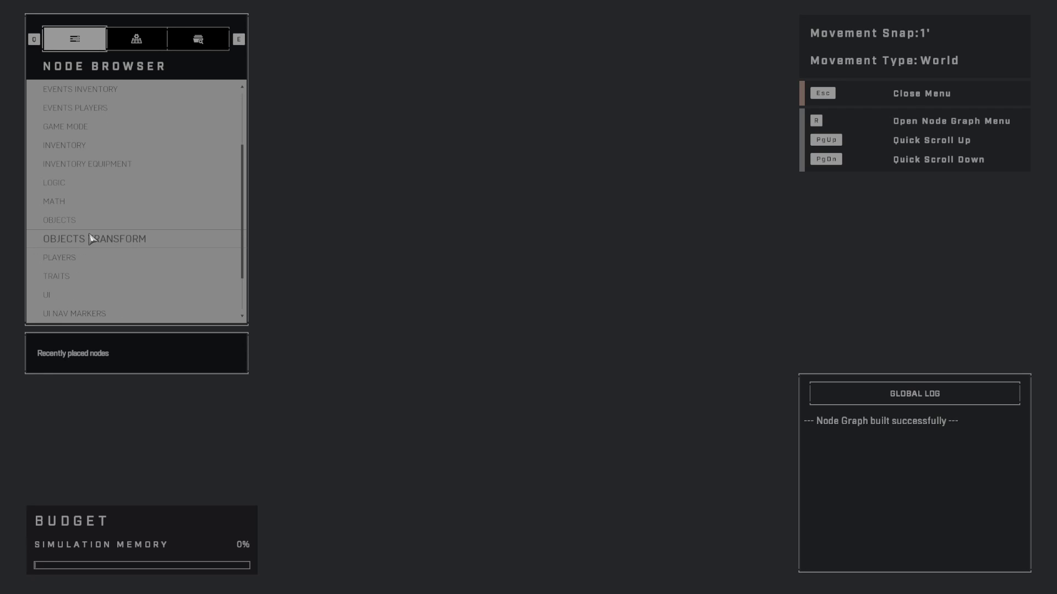
pyautogui.click(89, 277)
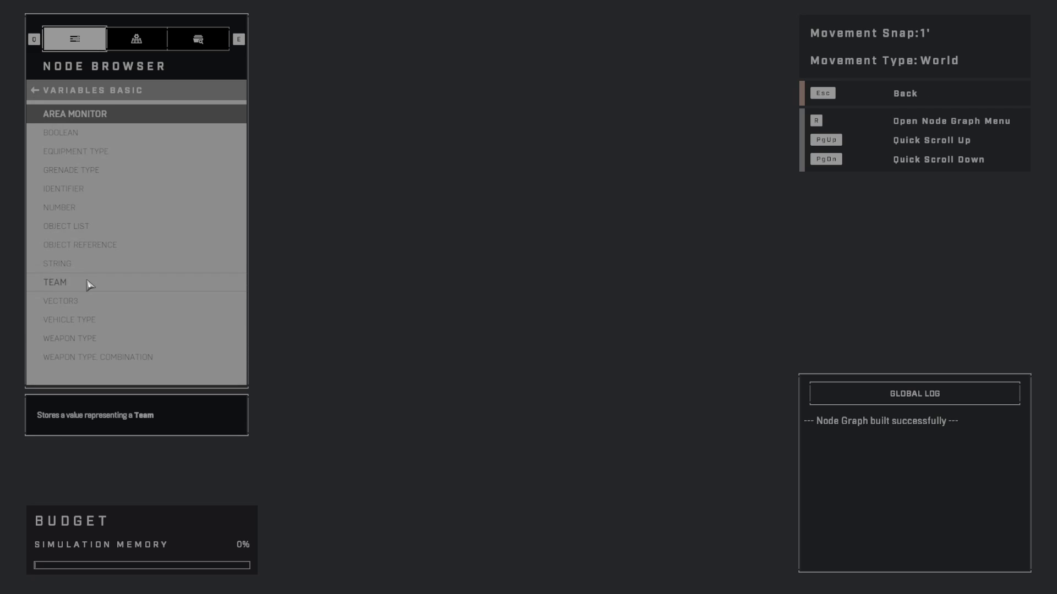
pyautogui.click(82, 249)
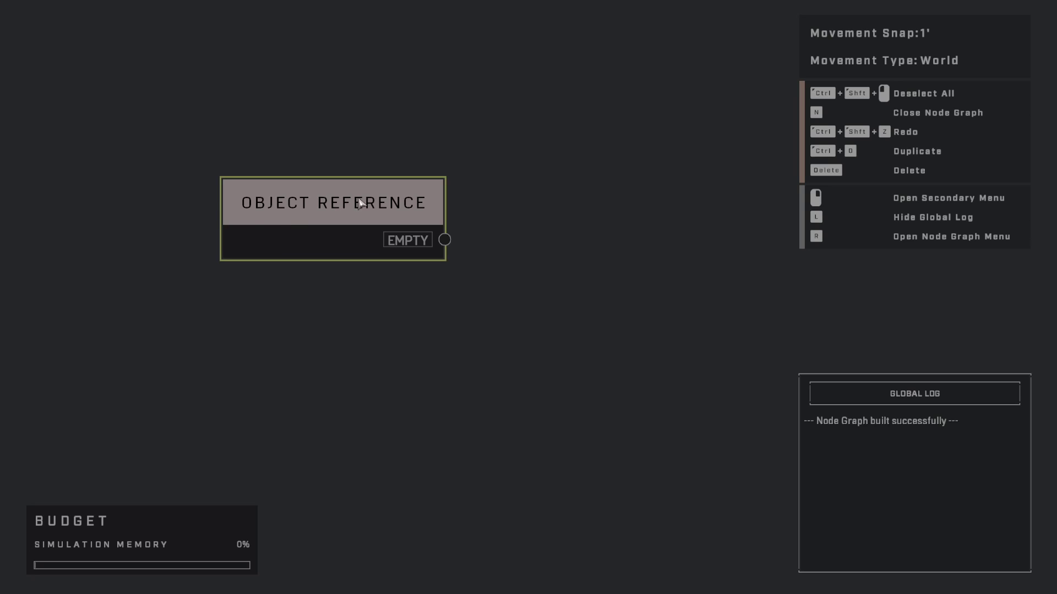
# Reposition the Object Reference node on the graph so that it sits clear of the node browser
pyautogui.moveTo(353, 200); pyautogui.dragTo(235, 122)
pyautogui.scroll(-4, 267, 182)
pyautogui.scroll(4, 257, 179)
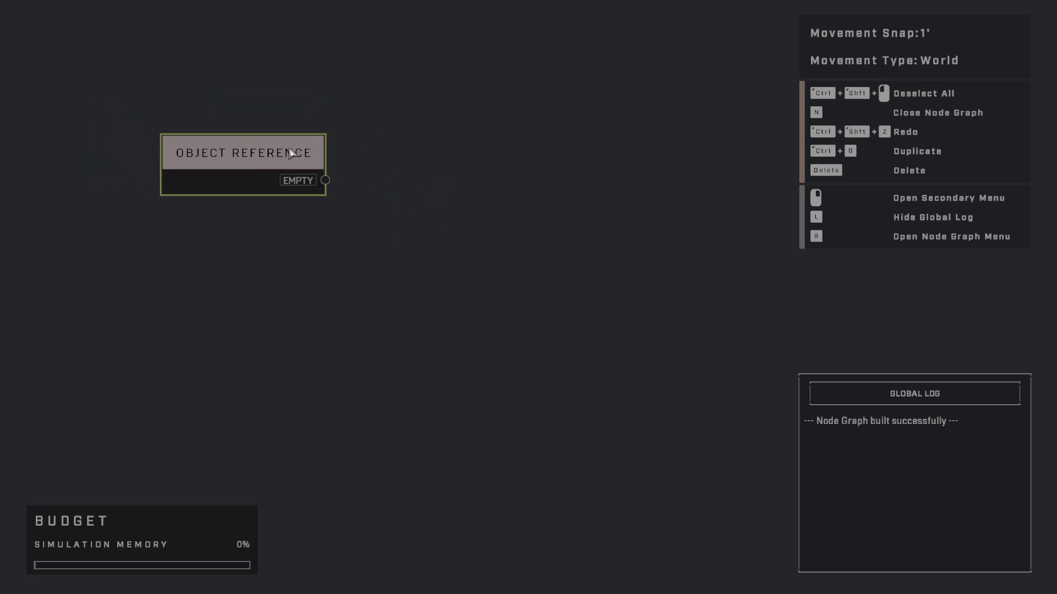
pyautogui.moveTo(273, 159); pyautogui.dragTo(249, 180)
pyautogui.press('r')
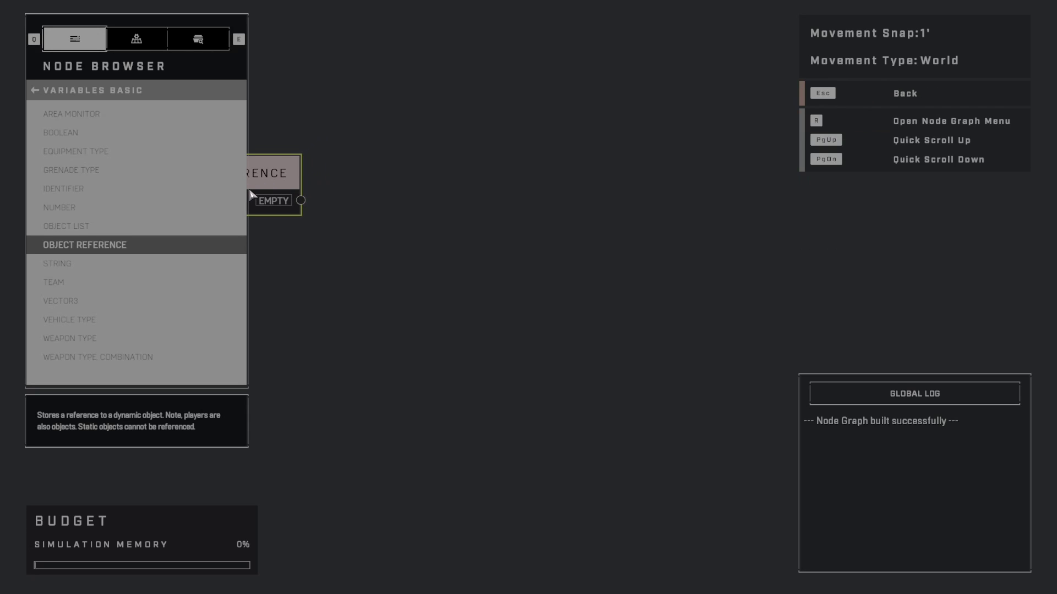
pyautogui.press('Escape')
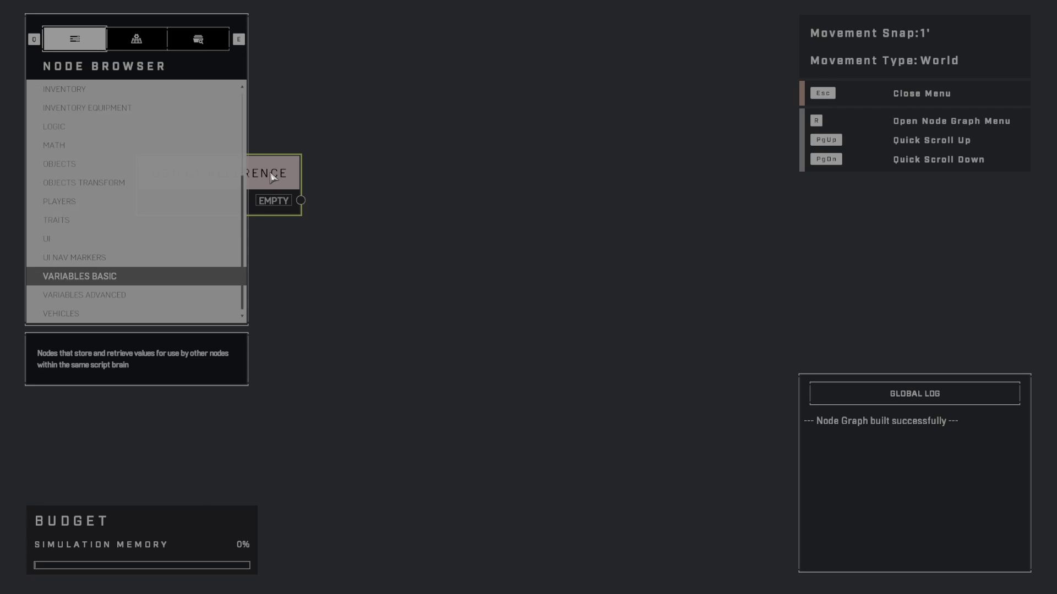
pyautogui.press('Escape')
pyautogui.moveTo(278, 174); pyautogui.dragTo(680, 118)
pyautogui.click(402, 198)
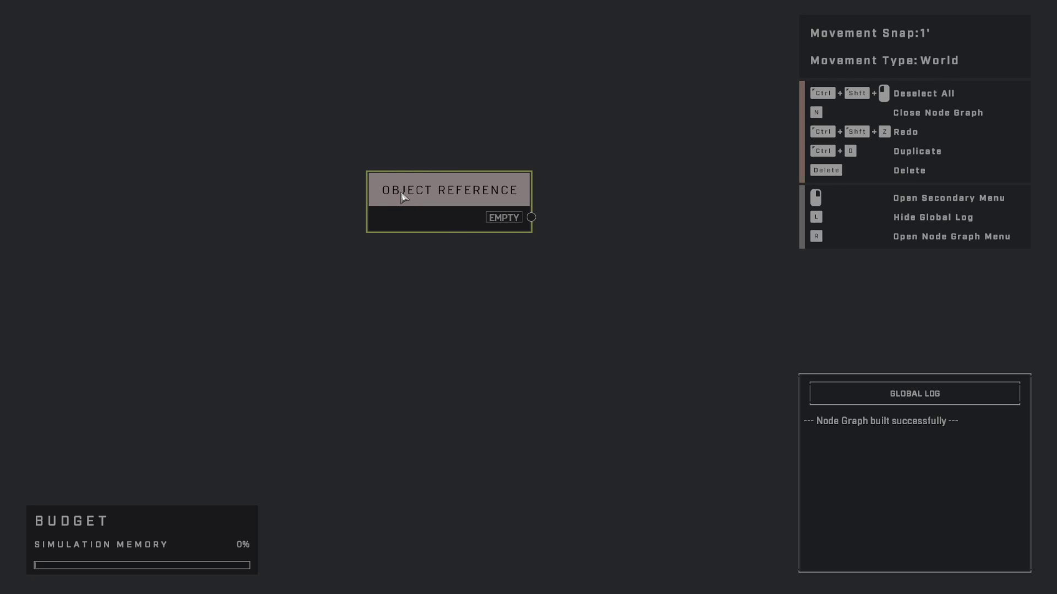
# Set the Object Reference node's object to mySoccerBall and move the node to the left side of the graph
pyautogui.press('r')
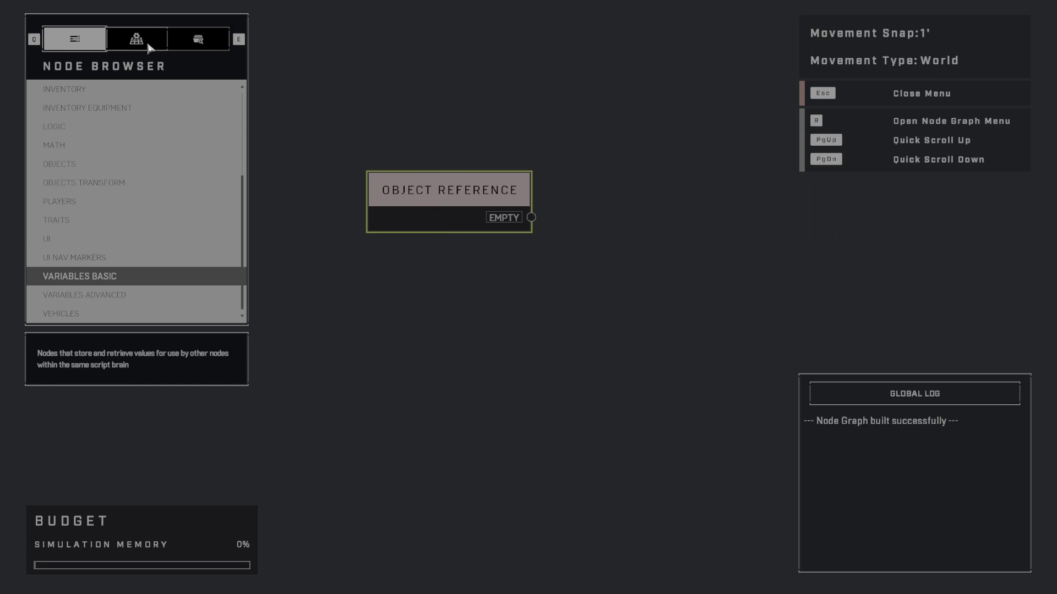
pyautogui.click(147, 45)
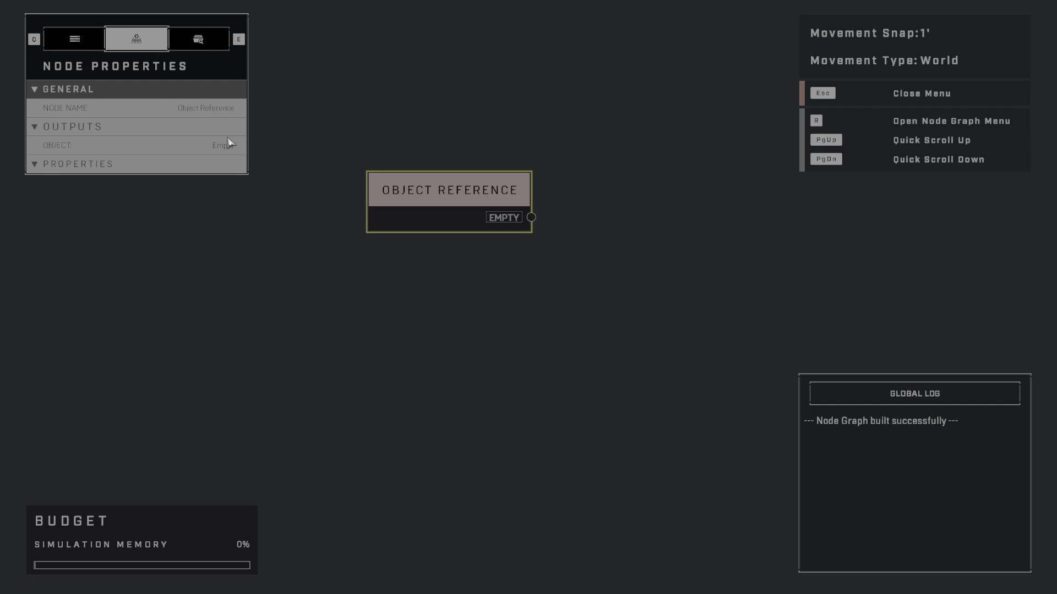
pyautogui.press('e')
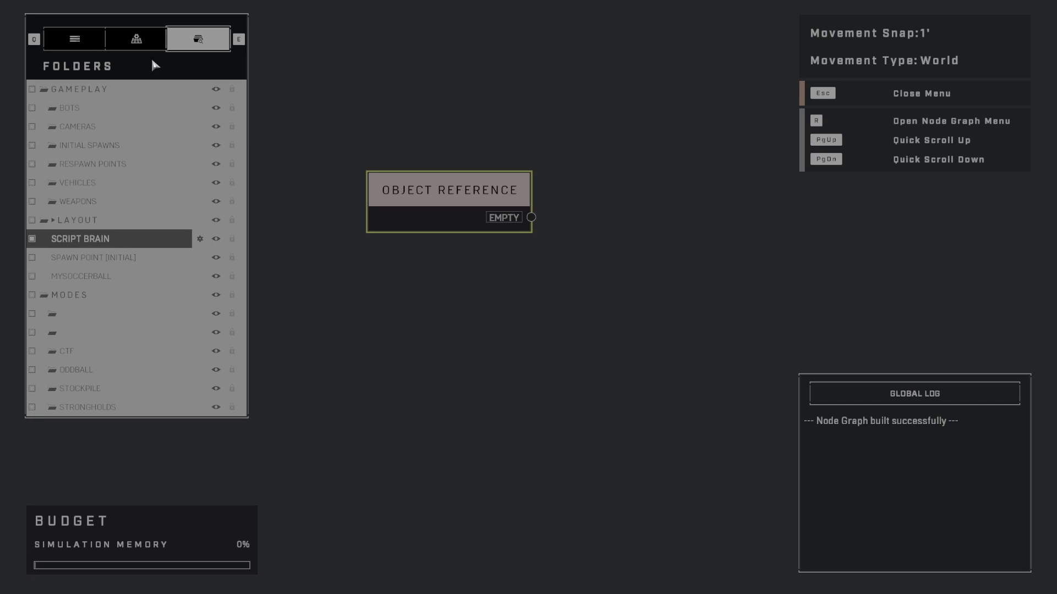
pyautogui.press('q')
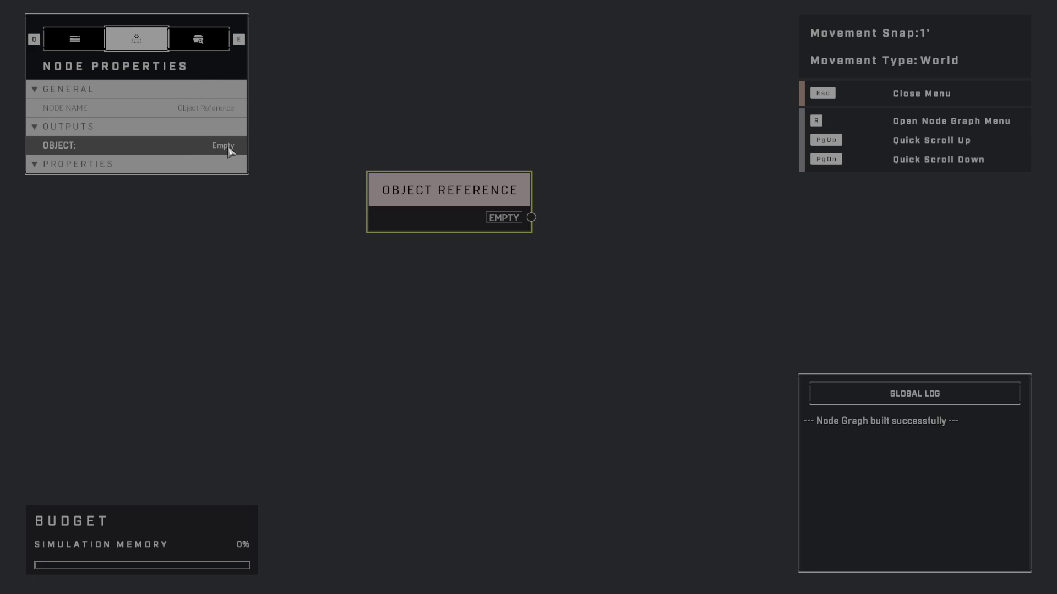
pyautogui.press('e')
pyautogui.press('q')
pyautogui.click(208, 146)
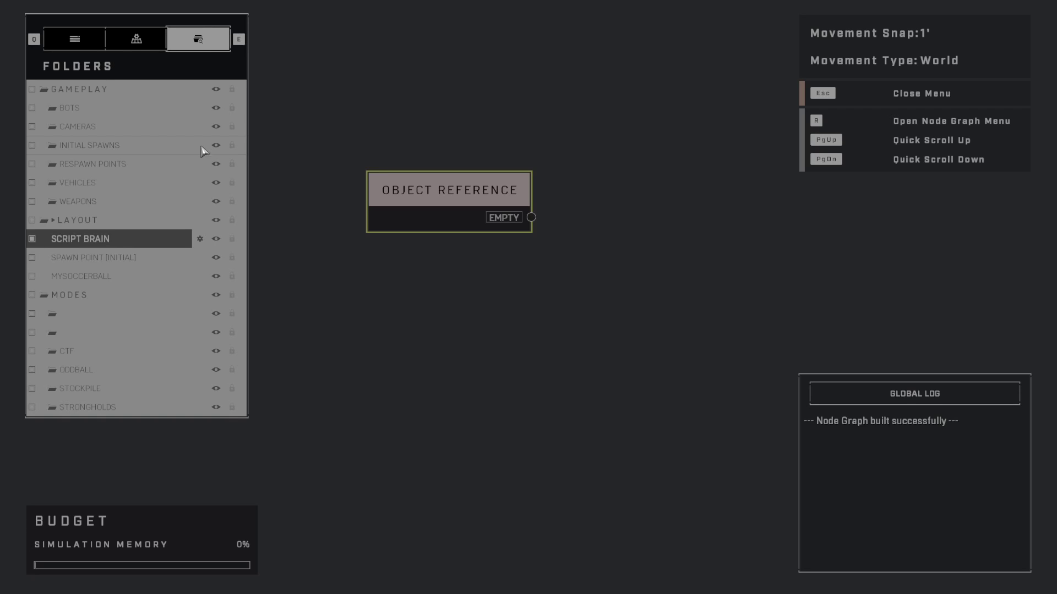
pyautogui.click(78, 278)
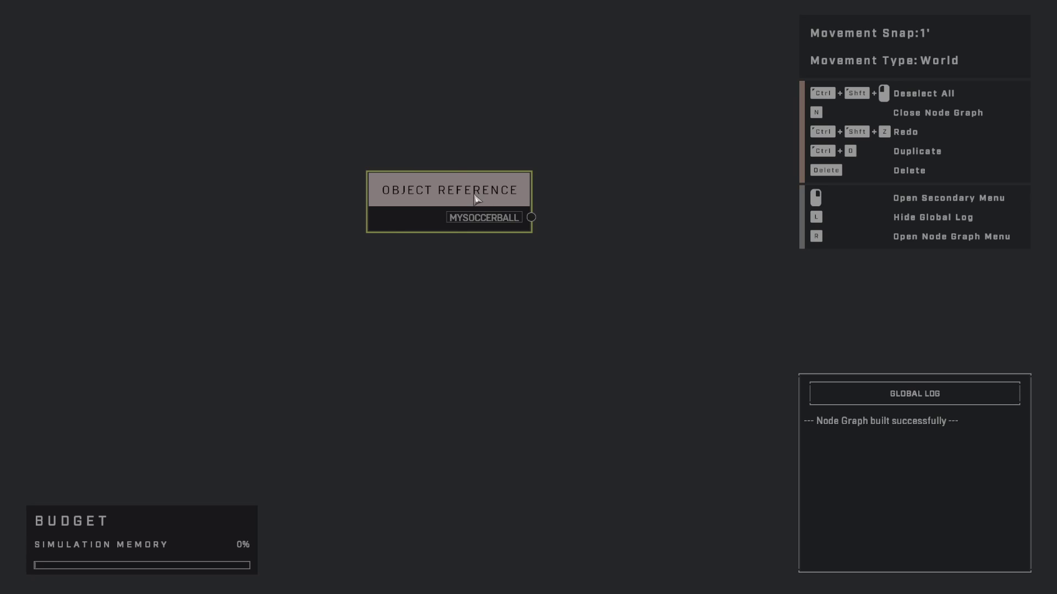
pyautogui.moveTo(476, 200); pyautogui.dragTo(198, 223)
pyautogui.click(354, 141)
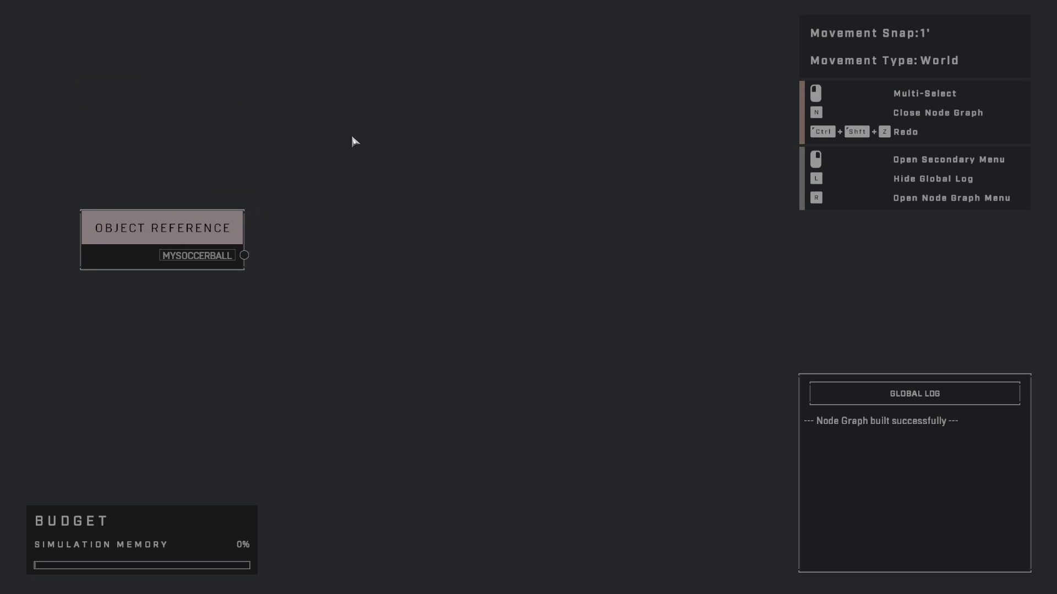
# Add an On Object Spawned event node above the Object Reference node and connect the mySoccerBall output to its Object input
pyautogui.press('r')
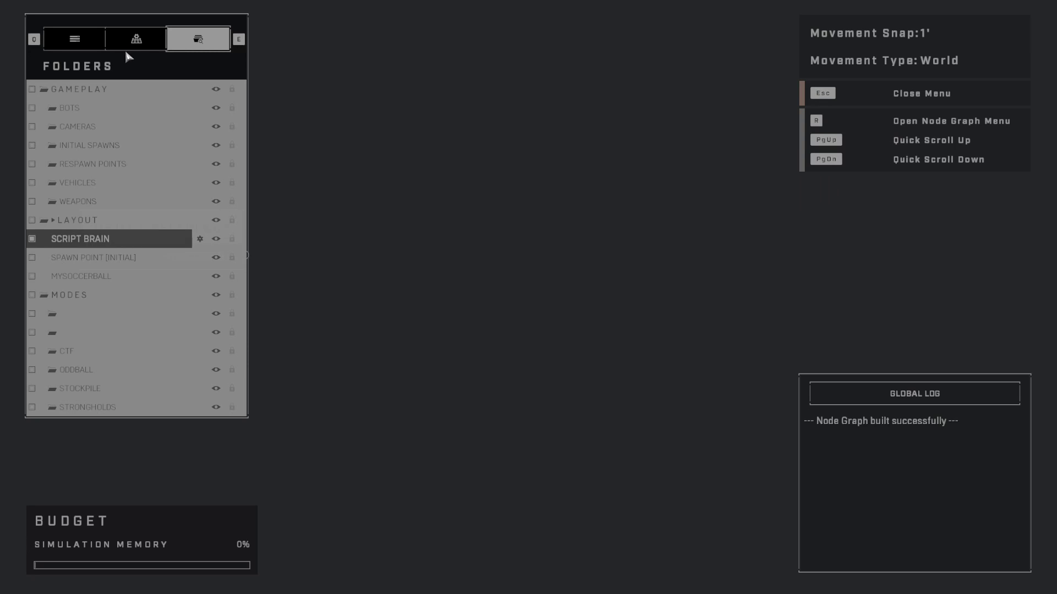
pyautogui.click(96, 46)
pyautogui.scroll(8, 94, 113)
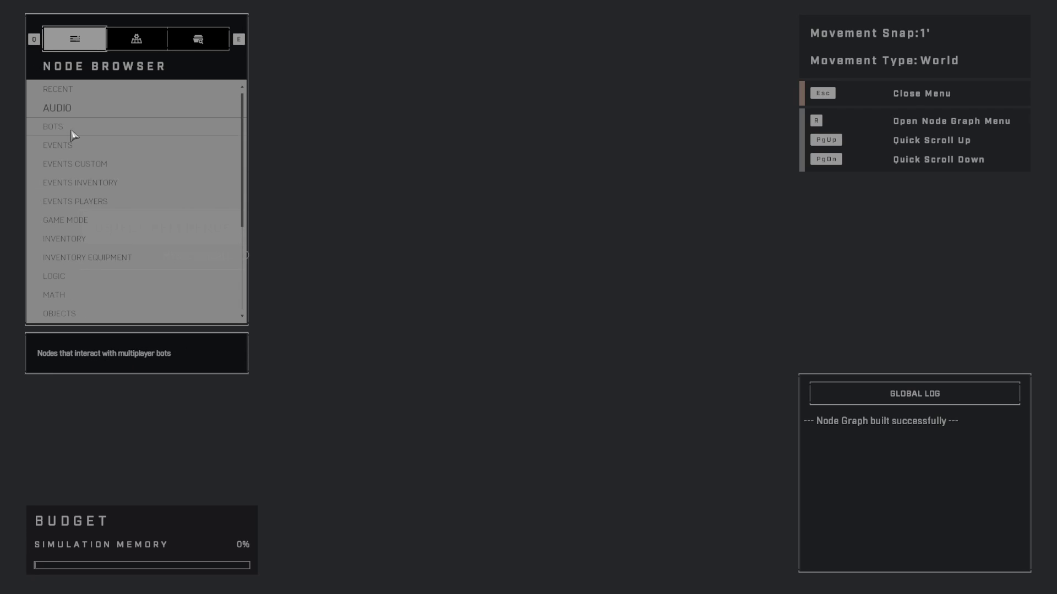
pyautogui.click(82, 145)
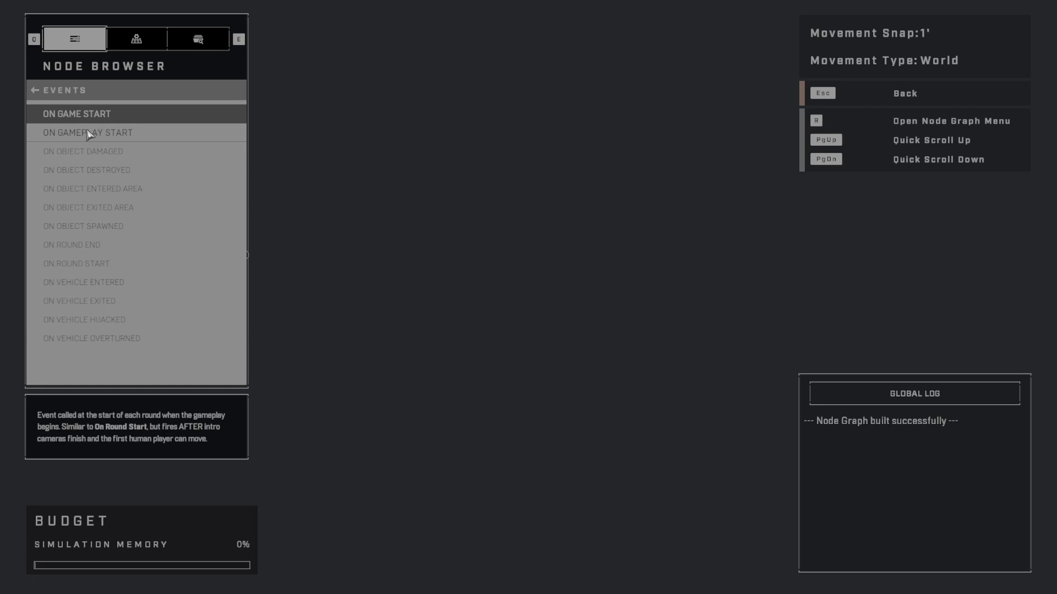
pyautogui.click(99, 228)
pyautogui.moveTo(407, 163); pyautogui.dragTo(359, 74)
pyautogui.moveTo(244, 256); pyautogui.dragTo(294, 121)
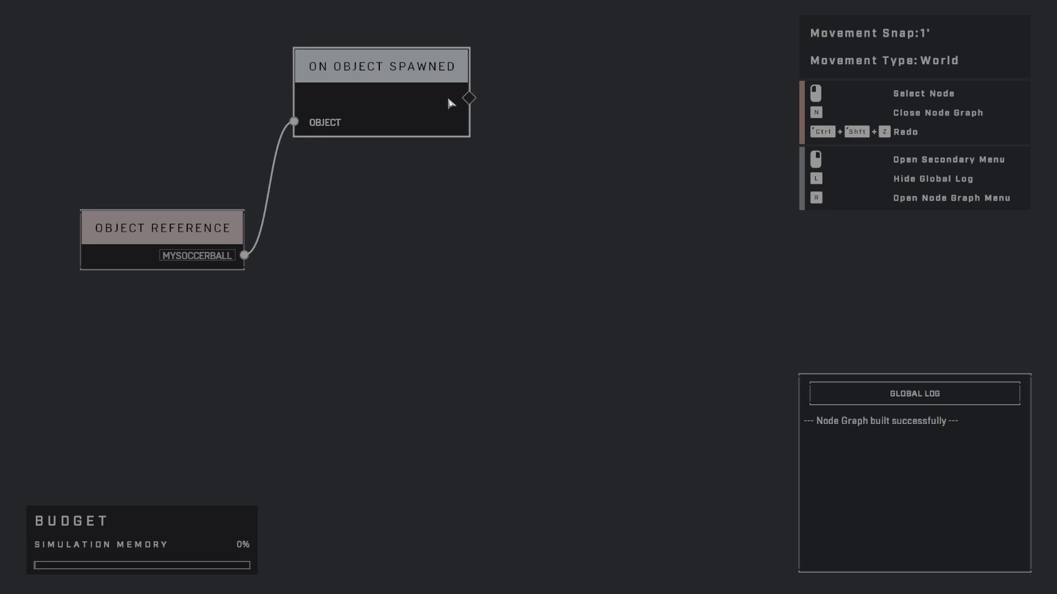
# Try out the execution output of the On Object Spawned node and move the node slightly lower on the graph
pyautogui.moveTo(468, 98); pyautogui.dragTo(483, 141)
pyautogui.click(465, 104)
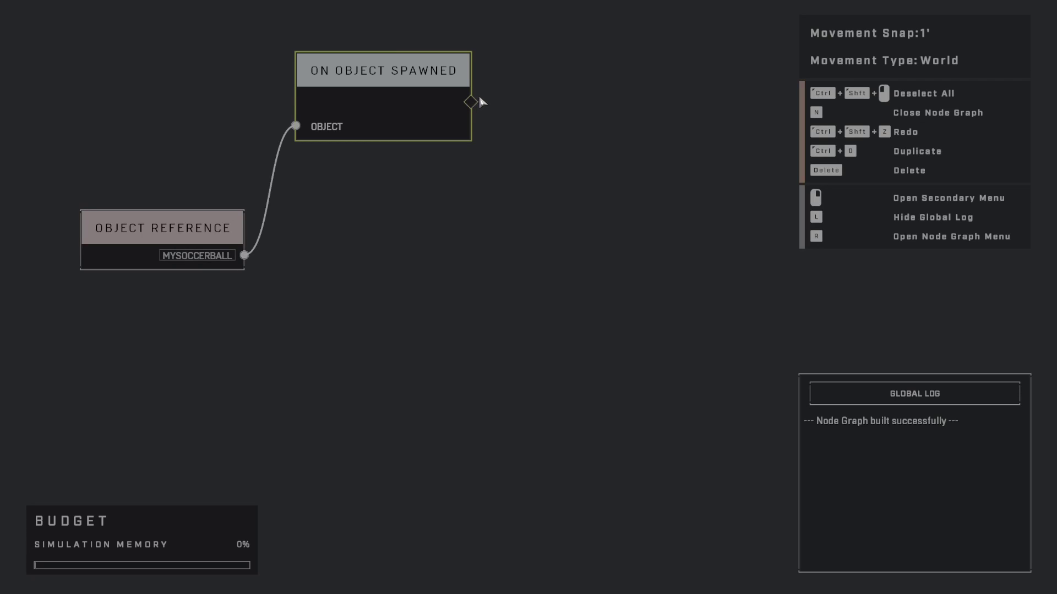
pyautogui.moveTo(467, 102); pyautogui.dragTo(528, 199)
pyautogui.moveTo(421, 84); pyautogui.dragTo(413, 110)
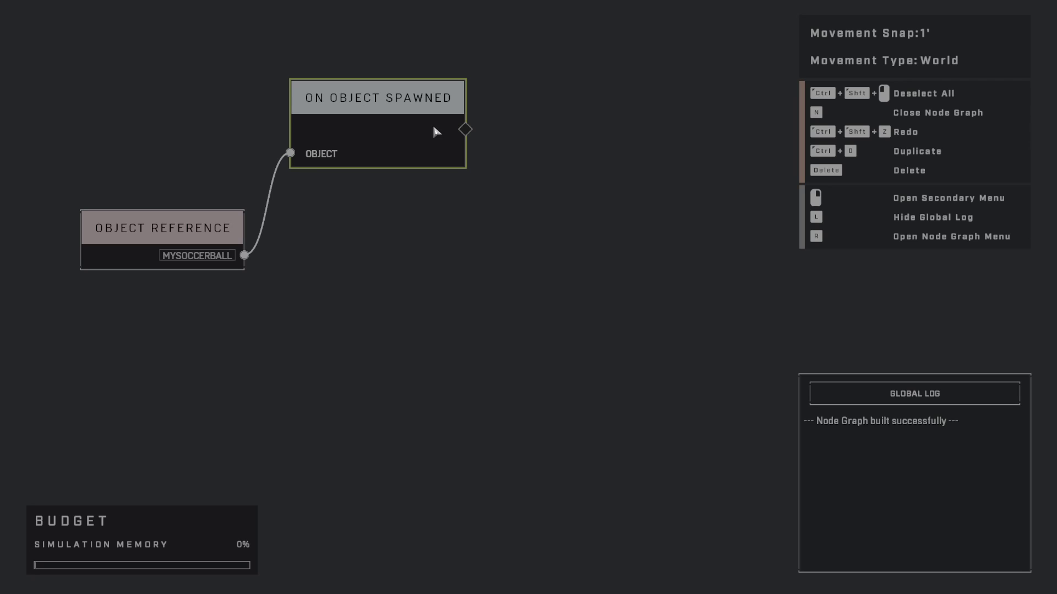
pyautogui.click(466, 130)
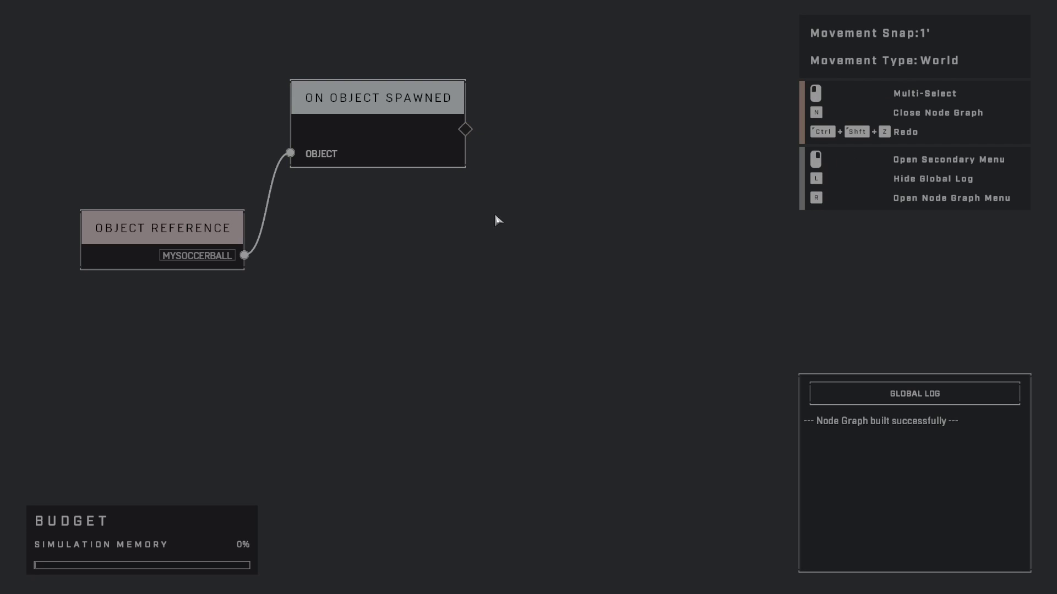
# Add a Wait For N Seconds logic node beside On Object Spawned and connect the event's execution output to it
pyautogui.press('r')
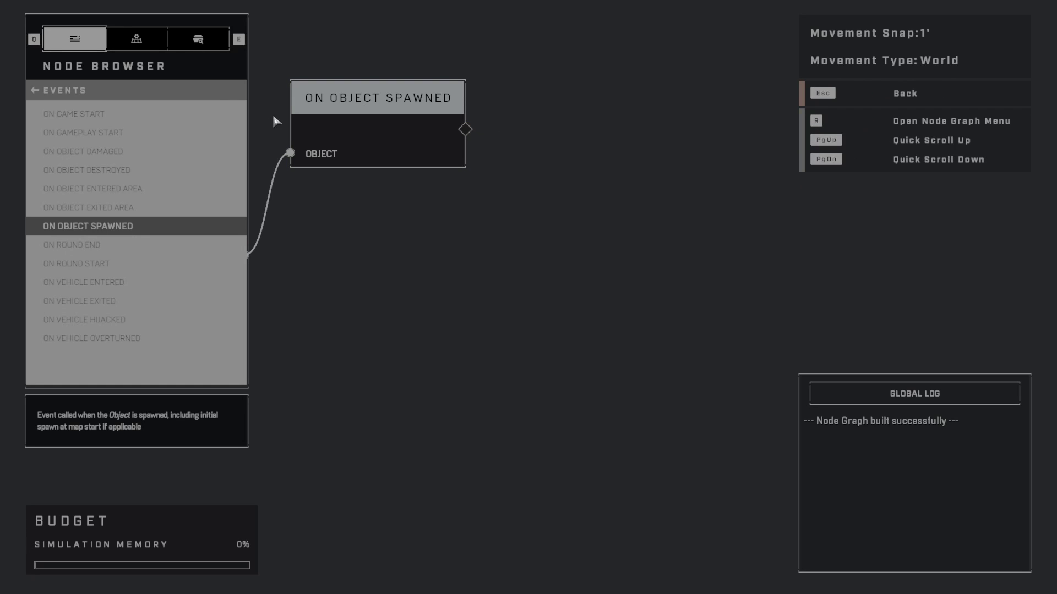
pyautogui.click(46, 92)
pyautogui.click(82, 246)
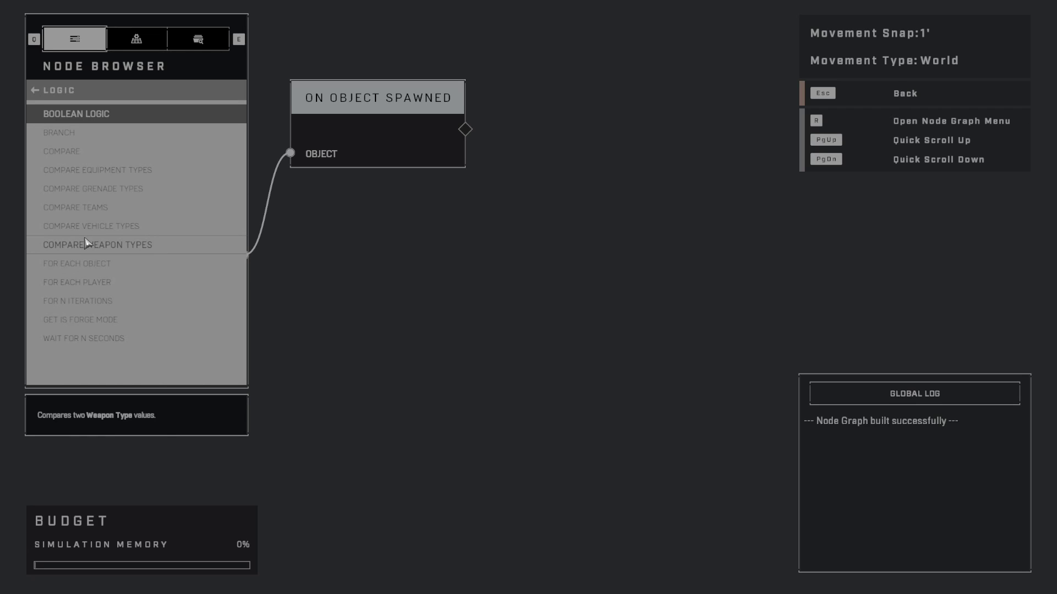
pyautogui.click(85, 338)
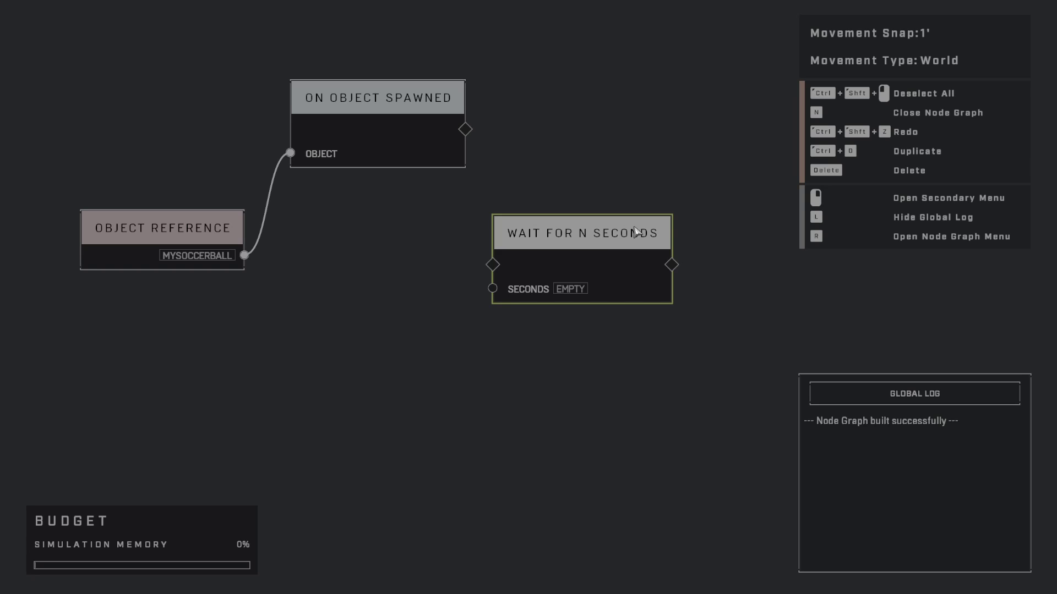
pyautogui.moveTo(635, 231); pyautogui.dragTo(624, 192)
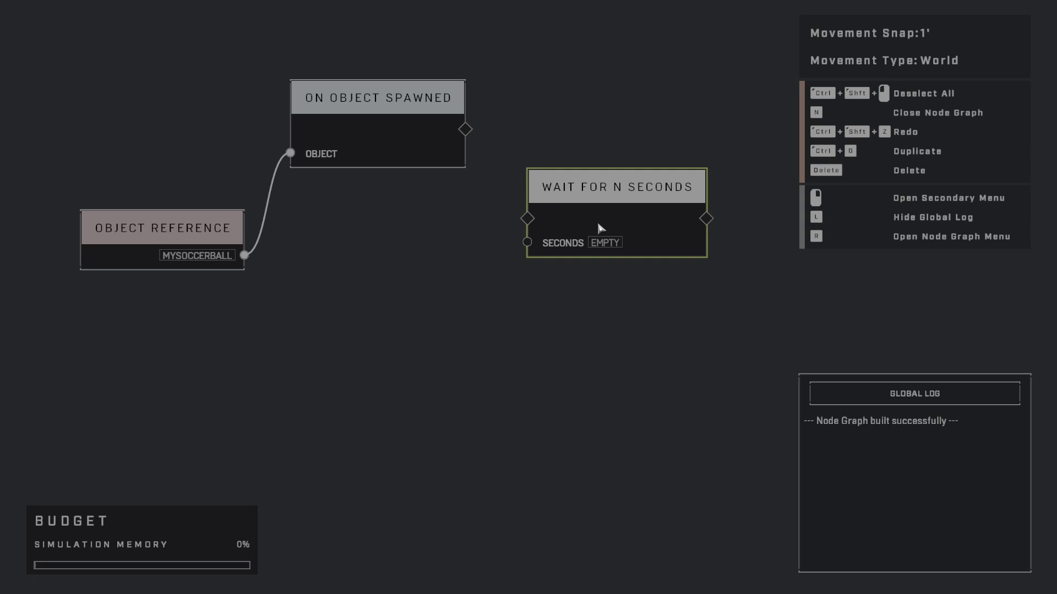
pyautogui.moveTo(465, 130); pyautogui.dragTo(527, 219)
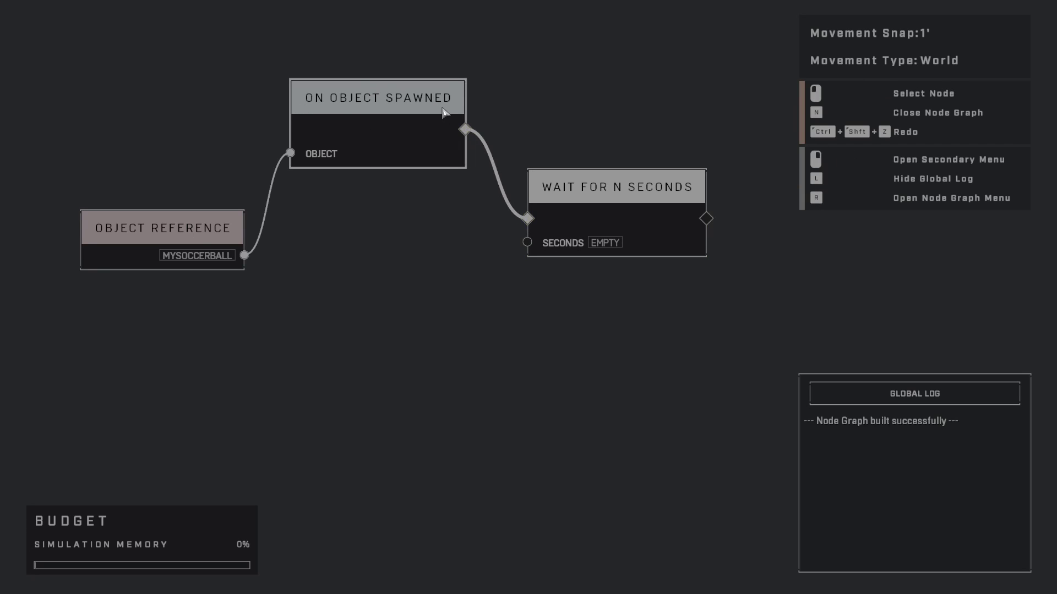
# Set the Seconds input of the Wait For N Seconds node to 5
pyautogui.click(546, 245)
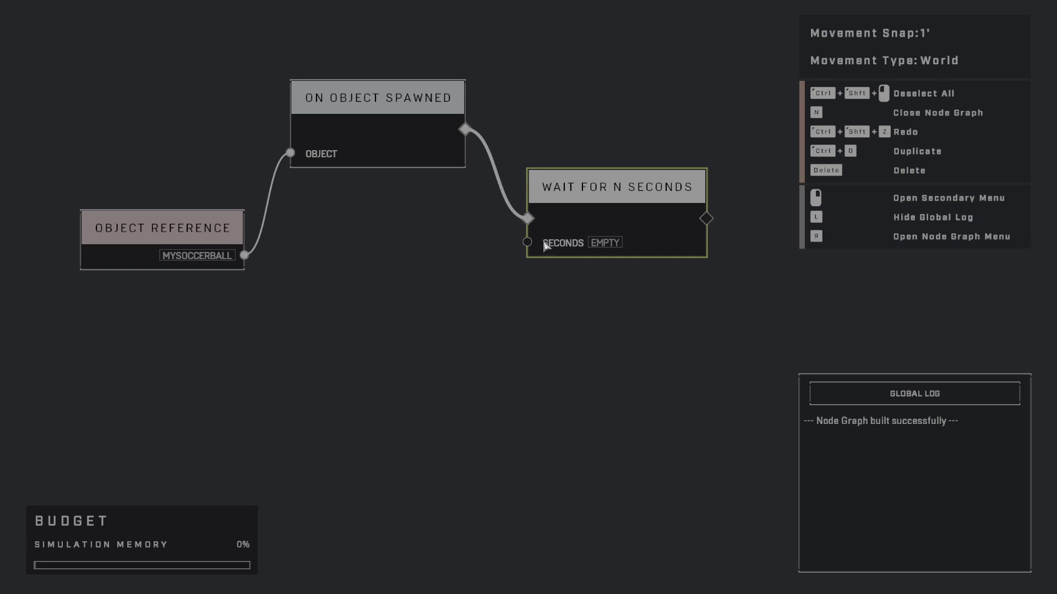
pyautogui.press('r')
pyautogui.click(130, 39)
pyautogui.click(90, 39)
pyautogui.click(135, 39)
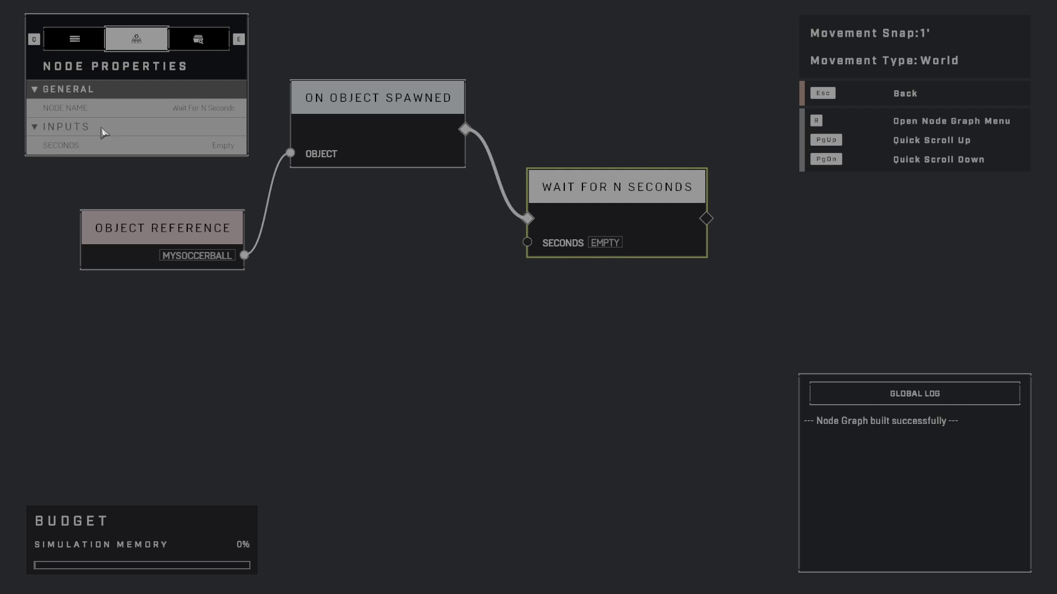
pyautogui.click(215, 146)
pyautogui.click(507, 396)
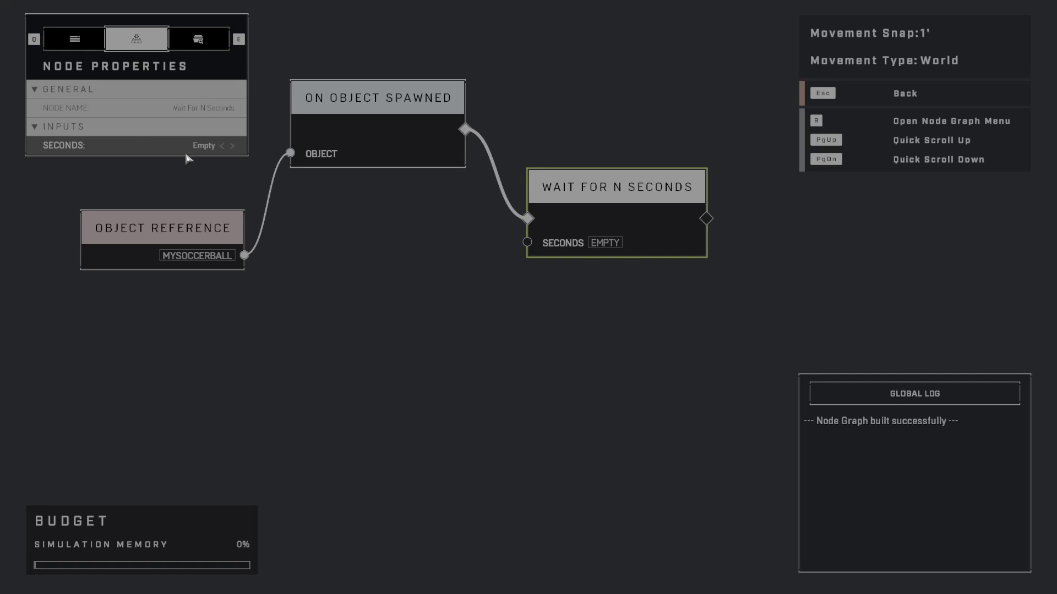
pyautogui.click(198, 147)
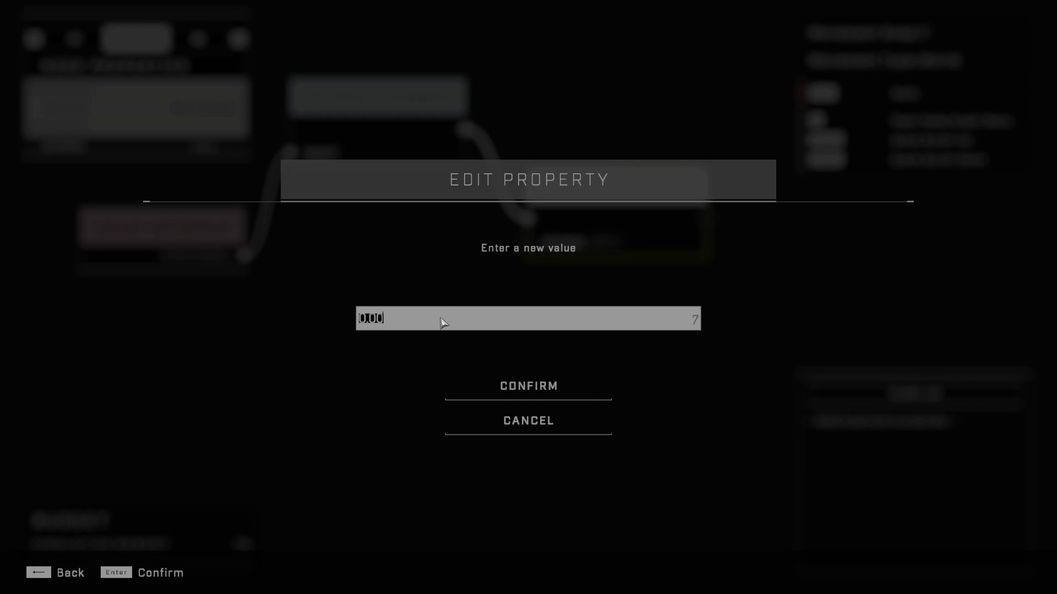
pyautogui.write('5')
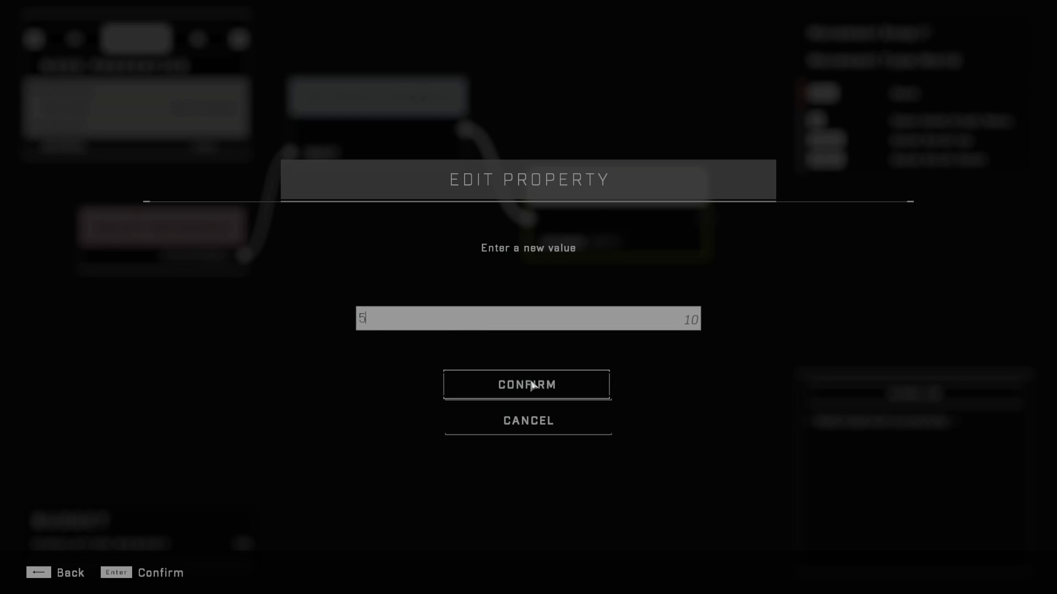
pyautogui.click(531, 385)
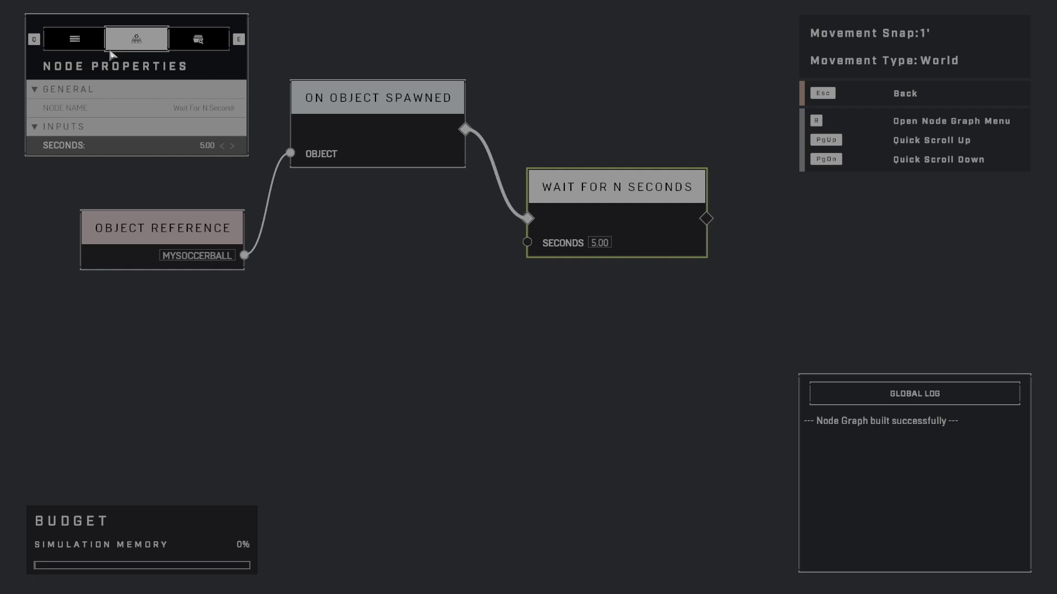
# Add a Delete Object node from the Objects category to the graph
pyautogui.click(83, 41)
pyautogui.click(40, 91)
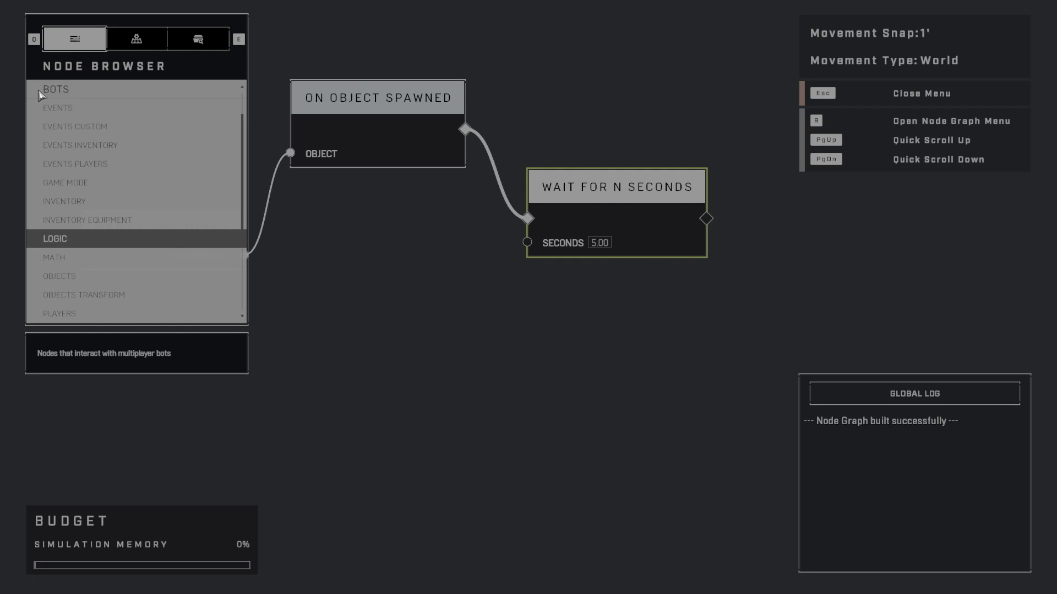
pyautogui.scroll(2, 74, 129)
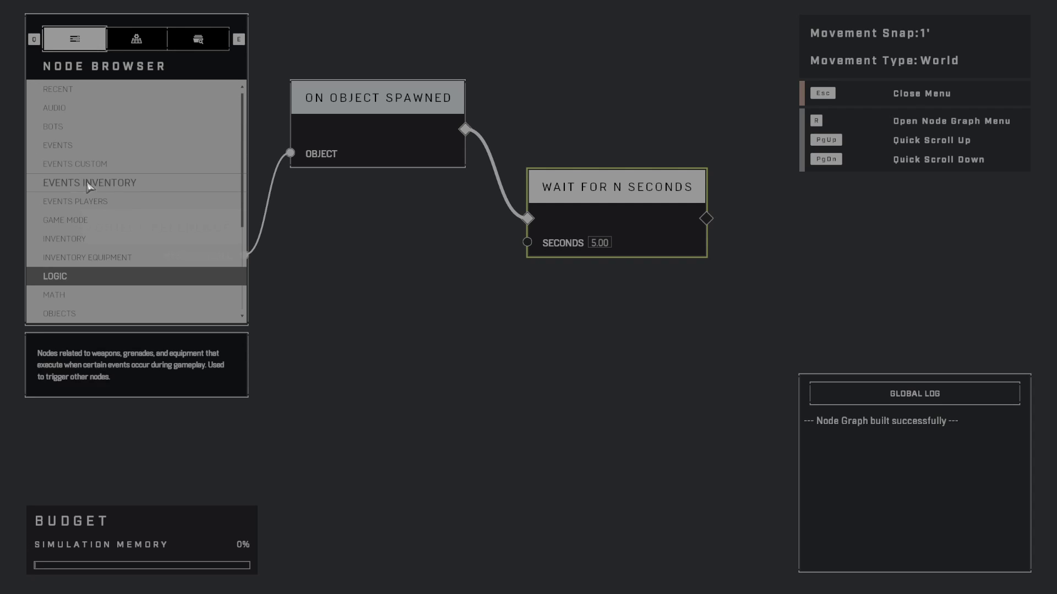
pyautogui.scroll(-1, 91, 263)
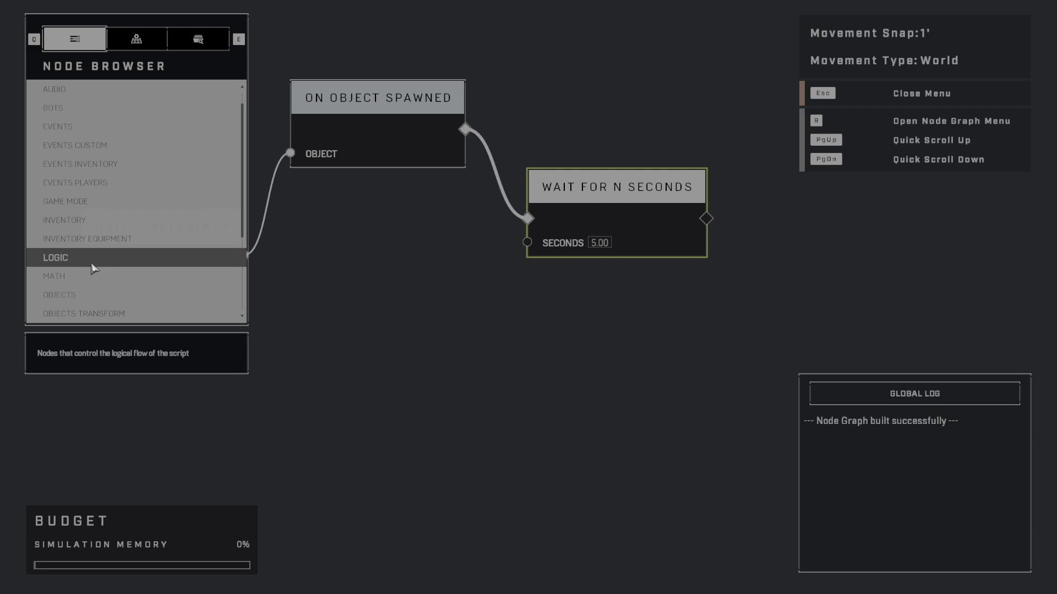
pyautogui.click(88, 296)
pyautogui.click(120, 196)
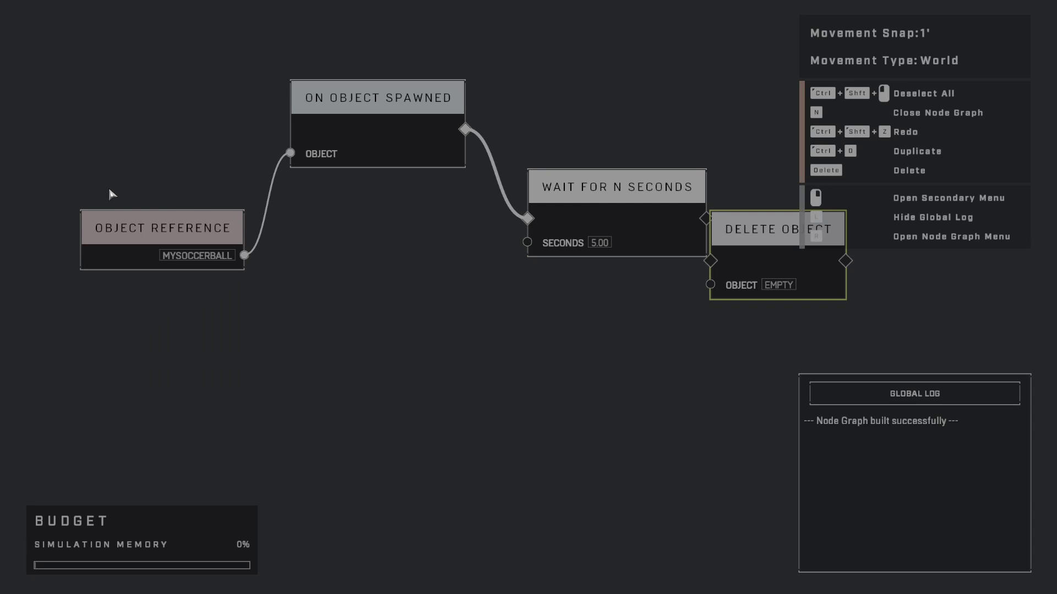
# Place Delete Object beyond Wait For N Seconds, connect the wait's execution output to it, and feed mySoccerBall into its Object input
pyautogui.moveTo(768, 236); pyautogui.dragTo(843, 305)
pyautogui.moveTo(707, 219); pyautogui.dragTo(786, 336)
pyautogui.moveTo(612, 206); pyautogui.dragTo(614, 202)
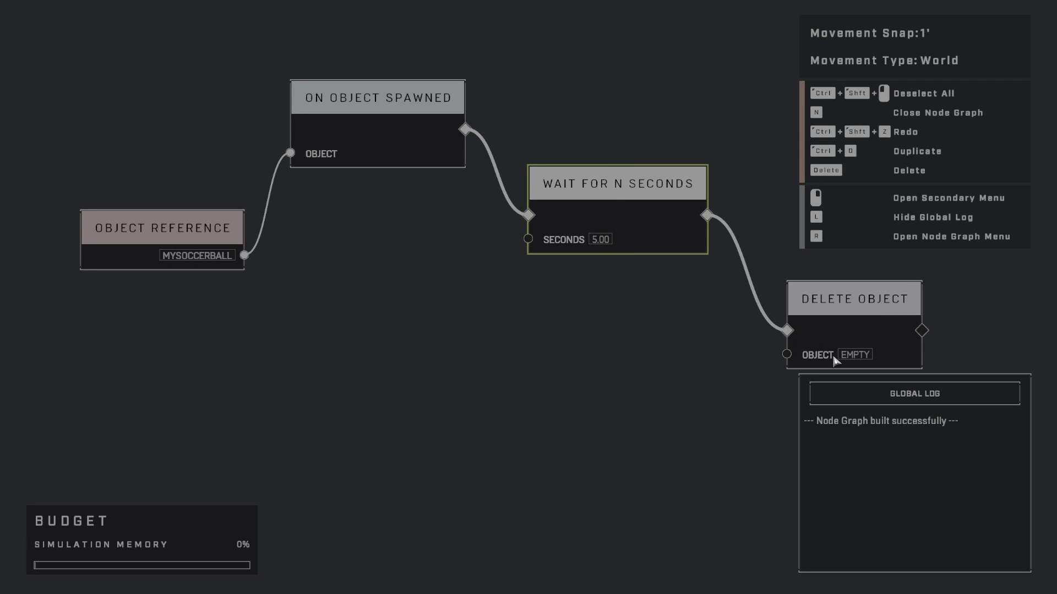
pyautogui.moveTo(244, 256); pyautogui.dragTo(785, 355)
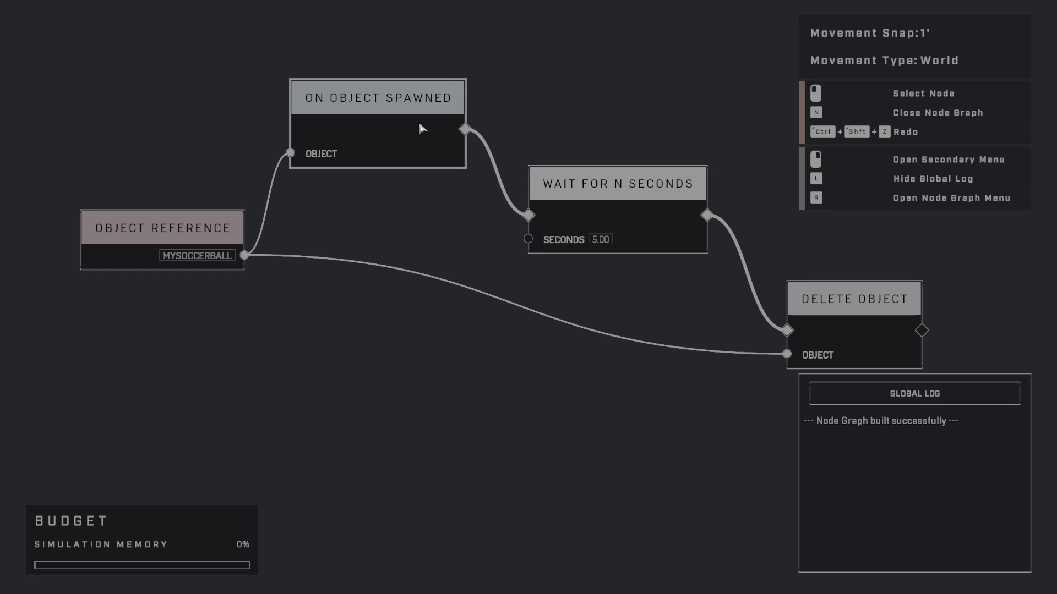
# Shift all four nodes slightly up and toward the left of the graph, keeping their staggered order
pyautogui.moveTo(391, 127)
pyautogui.mouseDown()
pyautogui.moveTo(342, 99)
pyautogui.moveTo(381, 116)
pyautogui.mouseUp()
pyautogui.moveTo(183, 236); pyautogui.dragTo(135, 215)
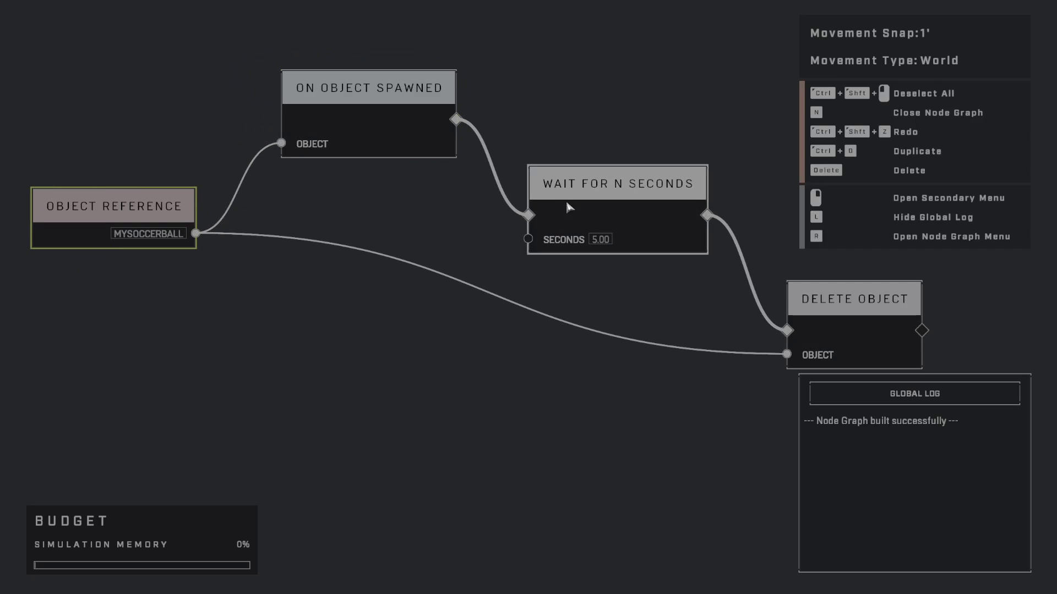
pyautogui.moveTo(591, 187); pyautogui.dragTo(561, 179)
pyautogui.moveTo(825, 299); pyautogui.dragTo(772, 283)
# Tighten the placement of the Wait For N Seconds and Delete Object nodes and clear the node selection
pyautogui.scroll(-3, 619, 315)
pyautogui.scroll(-2, 618, 310)
pyautogui.moveTo(599, 309); pyautogui.dragTo(492, 268, button='middle')
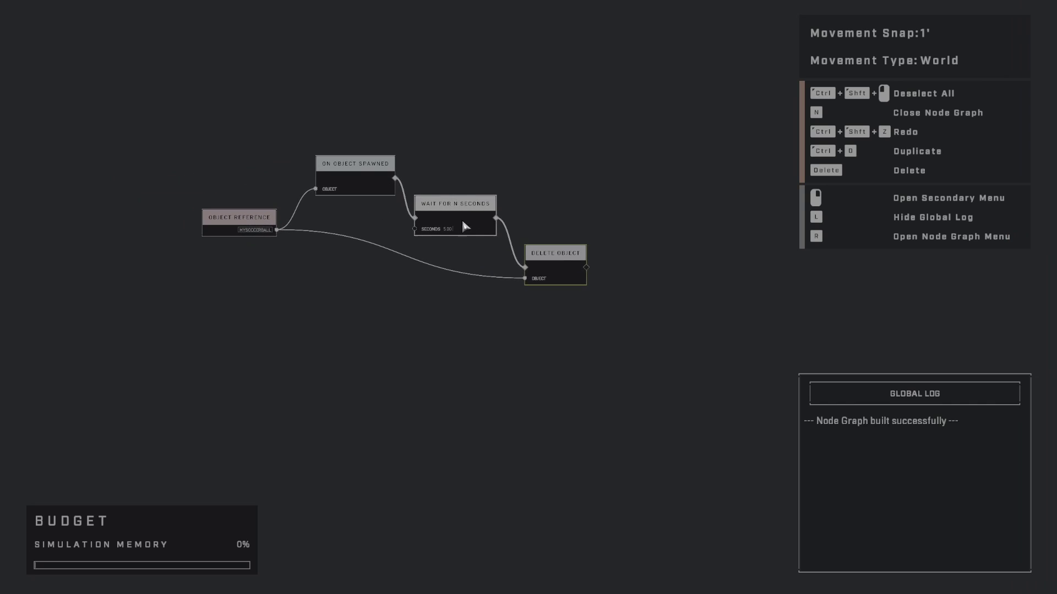
pyautogui.moveTo(541, 252); pyautogui.dragTo(534, 246)
pyautogui.moveTo(460, 206); pyautogui.dragTo(466, 207)
pyautogui.click(554, 250)
pyautogui.moveTo(554, 250); pyautogui.dragTo(565, 253)
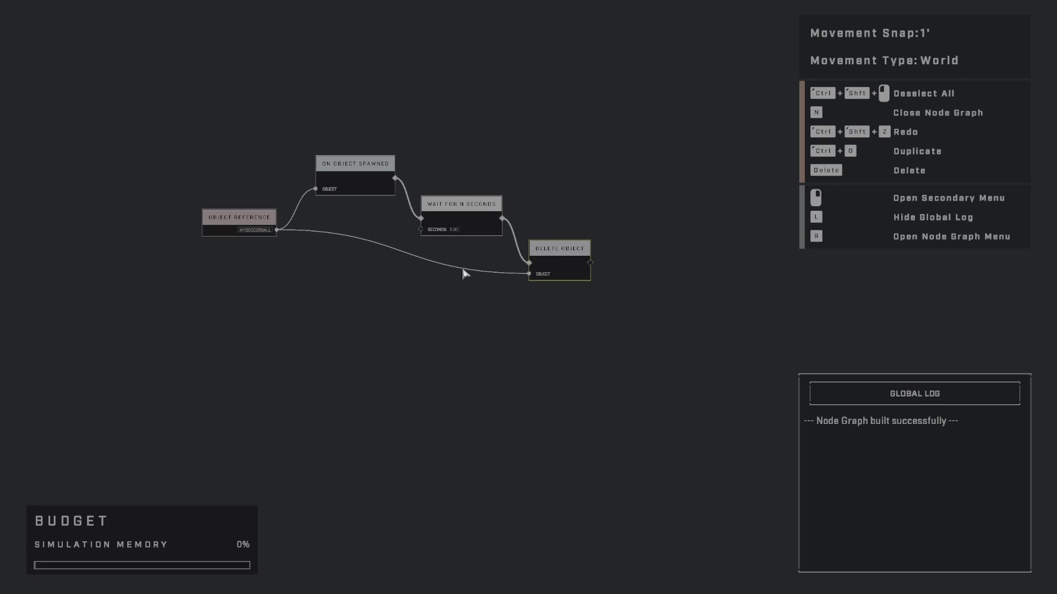
pyautogui.click(505, 362)
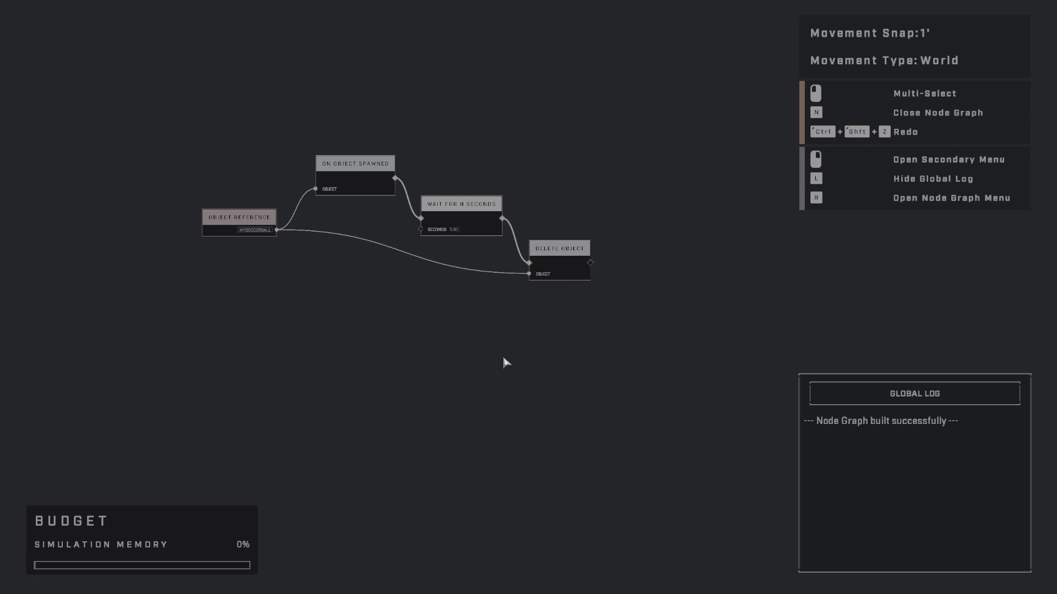
# Close the node graph, playtest the ball deletion script as a Spartan in Play mode, and return to Monitor mode
pyautogui.press('n')
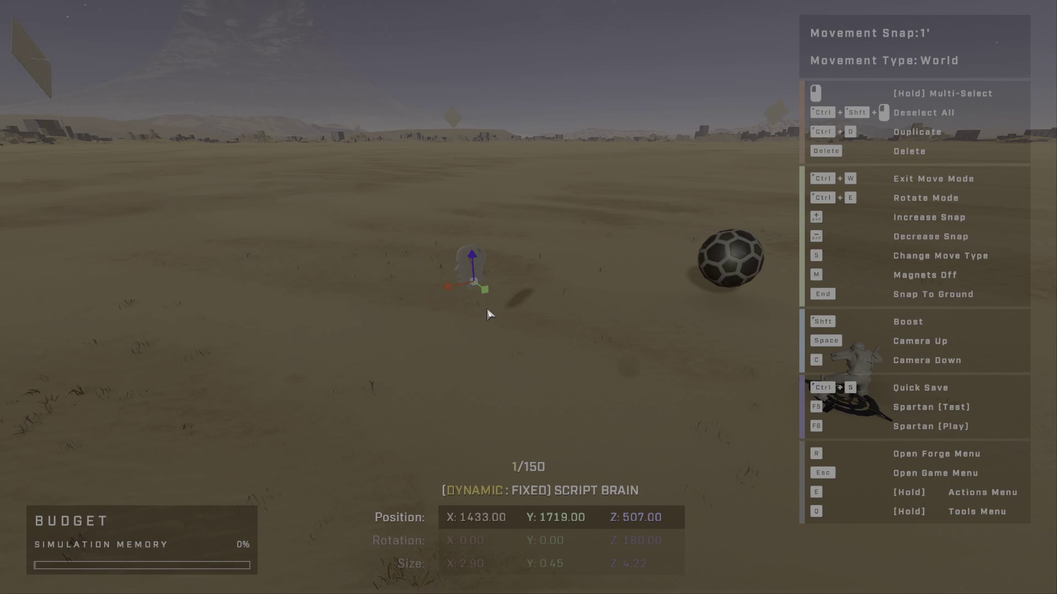
pyautogui.press('F6')
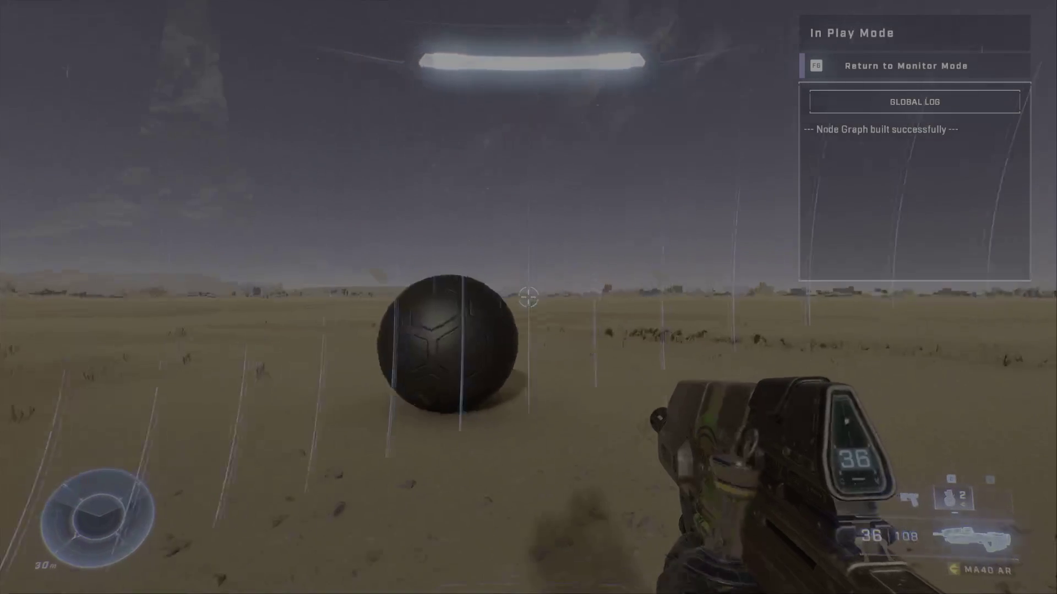
pyautogui.press('s')
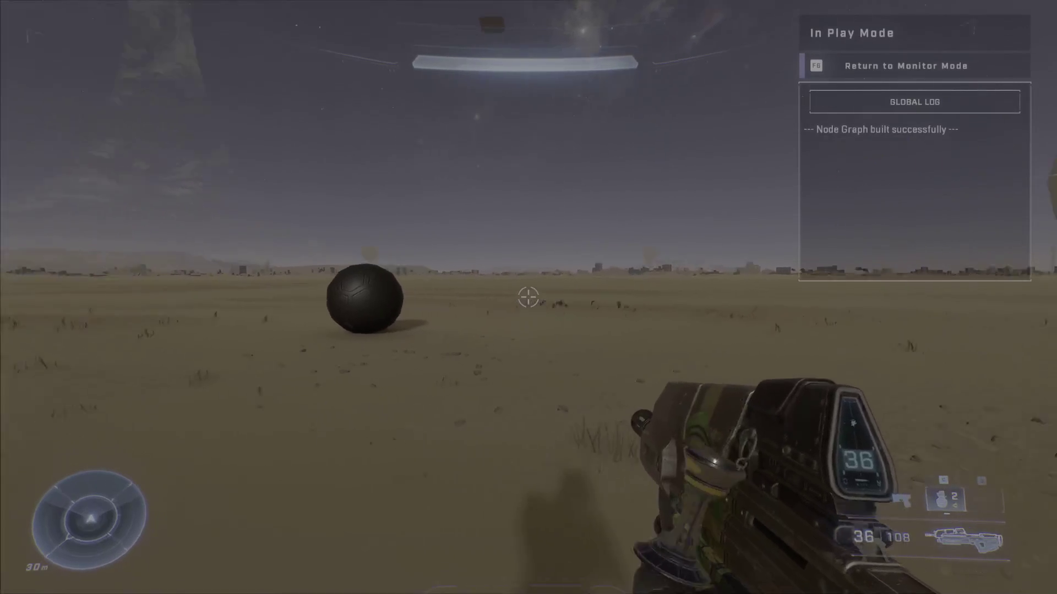
pyautogui.click(528, 297)
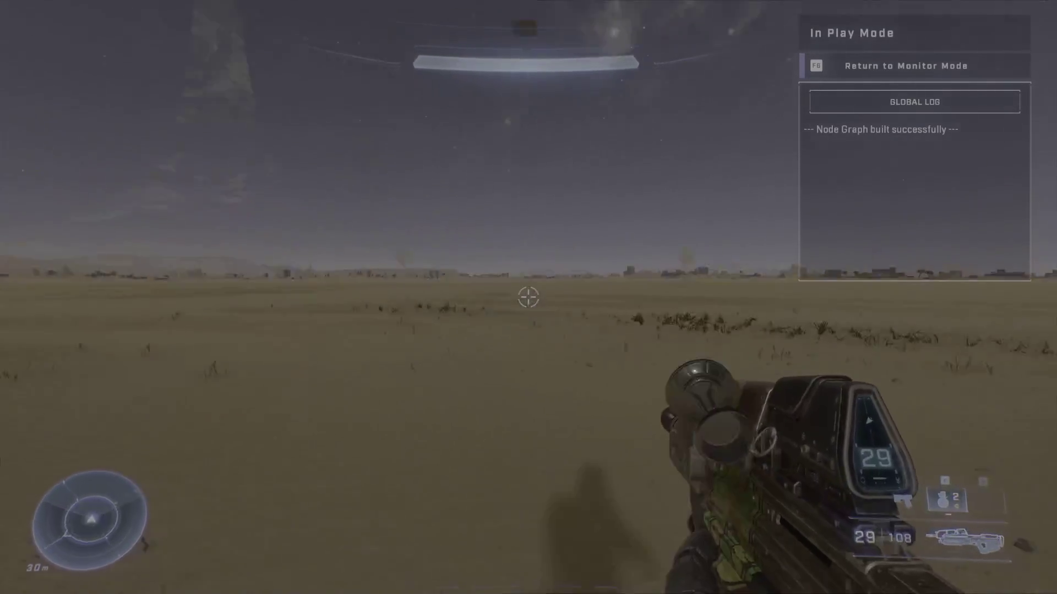
pyautogui.press('space')
pyautogui.click(528, 298)
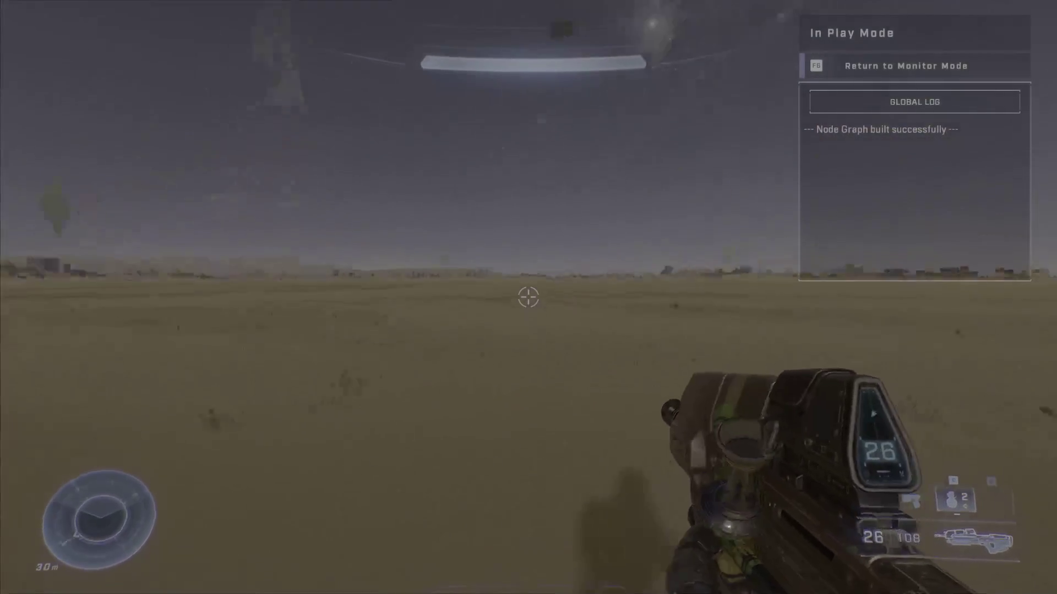
pyautogui.press('F6')
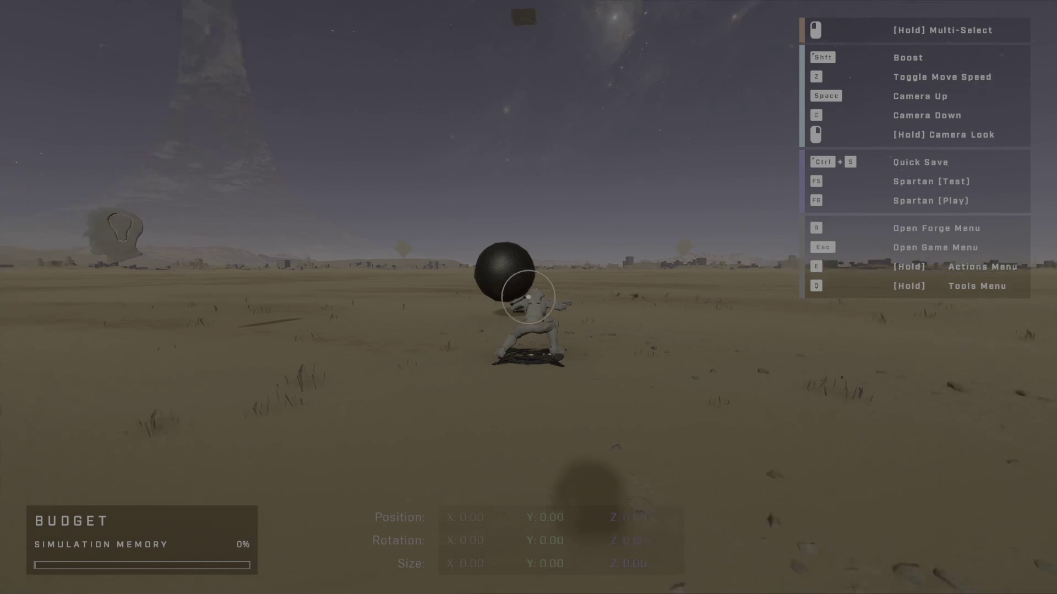
# Fly back to a wider view of the soccer ball area and select the Script Brain
pyautogui.press('s')
pyautogui.press('a')
pyautogui.moveTo(528, 297); pyautogui.dragTo(638, 377, button='right')
pyautogui.press('w')
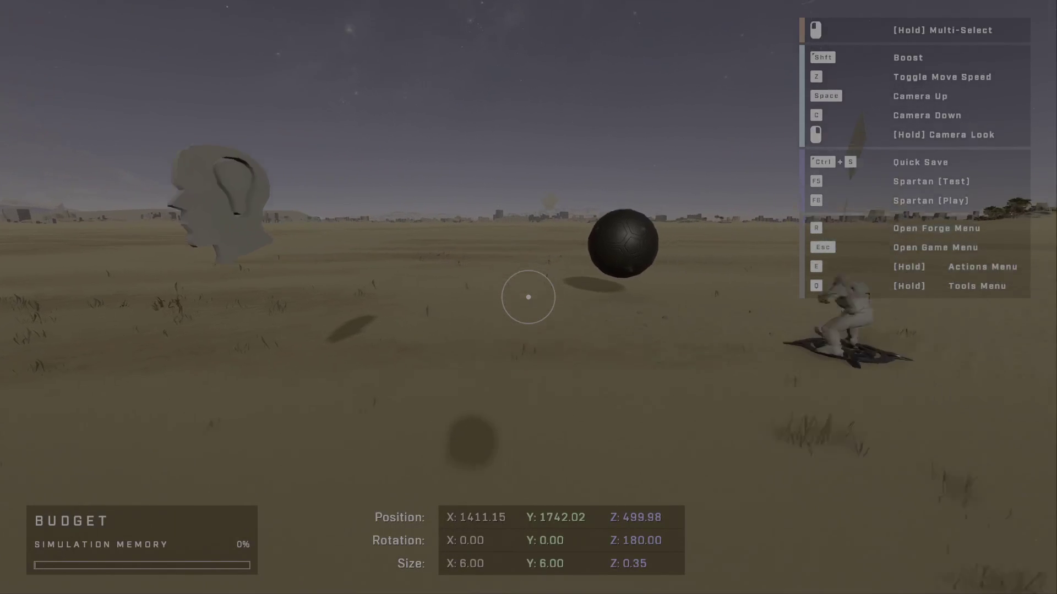
pyautogui.press('s')
pyautogui.press('w')
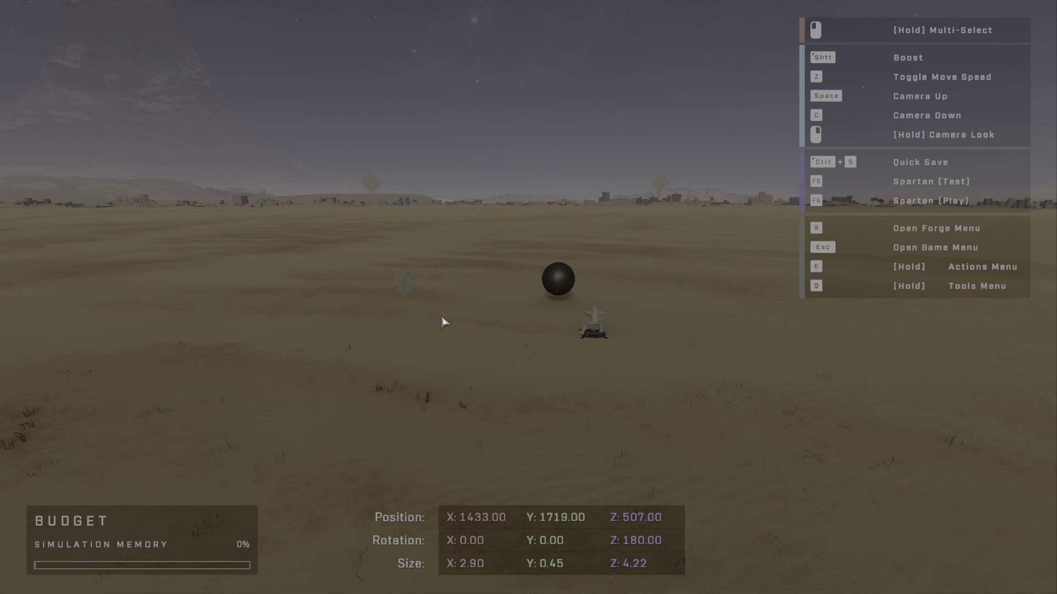
pyautogui.click(400, 279)
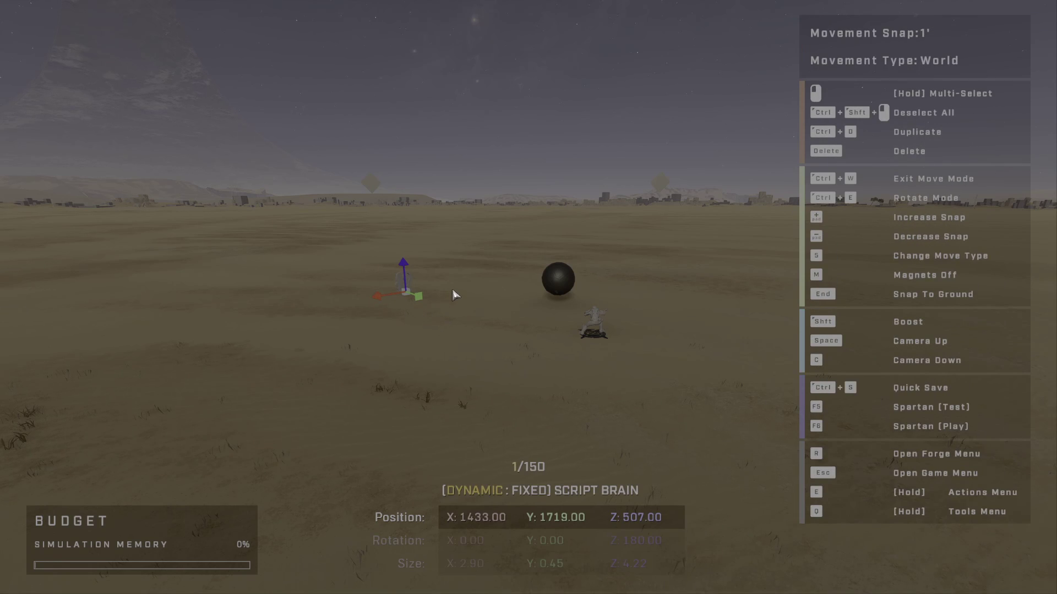